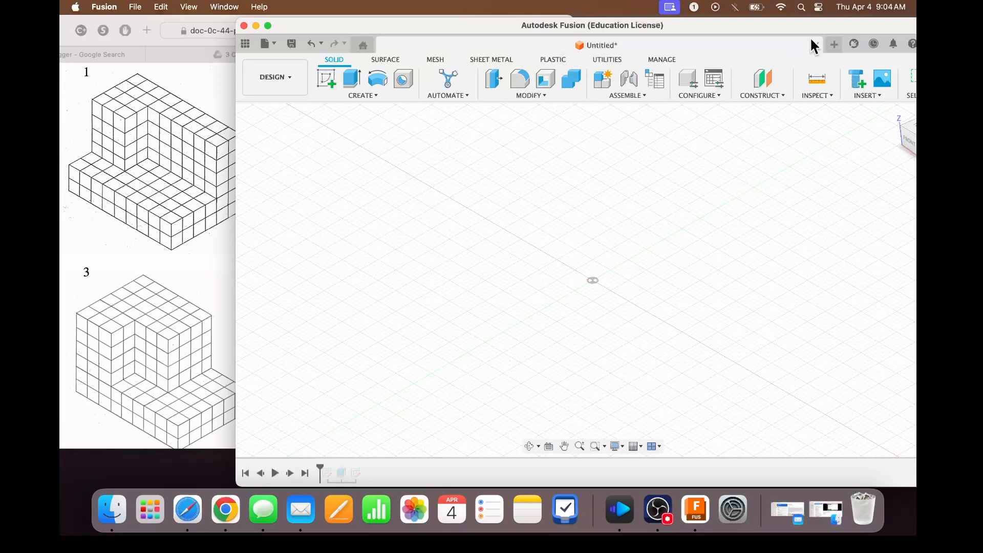
# - Create a new standard internal component named Part 1
pyautogui.moveTo(816, 29); pyautogui.dragTo(761, 31)
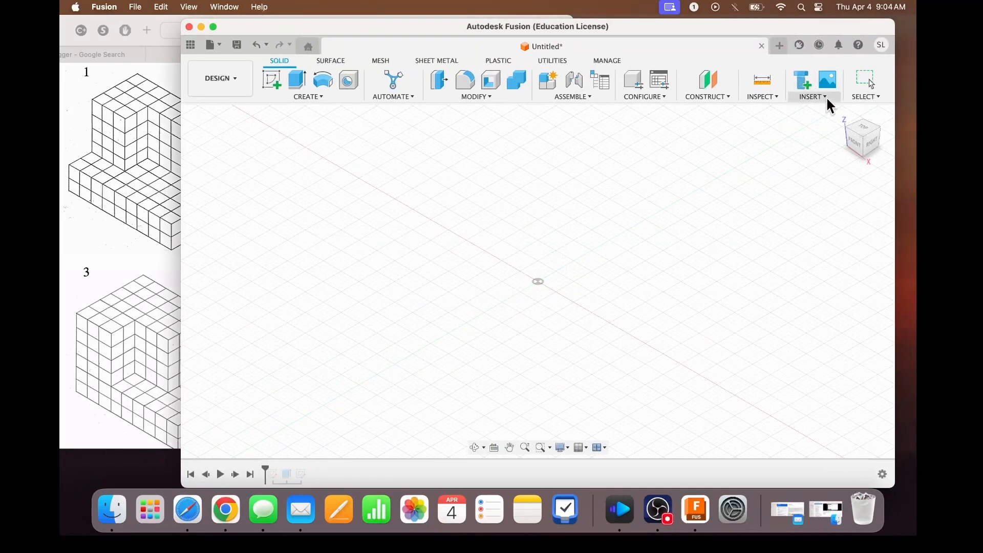
pyautogui.click(551, 80)
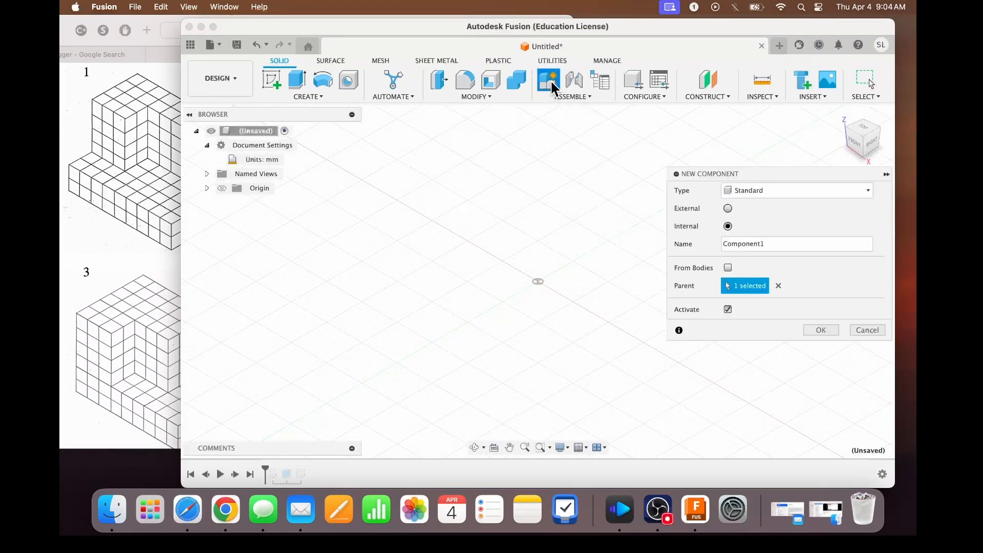
pyautogui.doubleClick(786, 243)
pyautogui.write('Part 1')
pyautogui.click(822, 329)
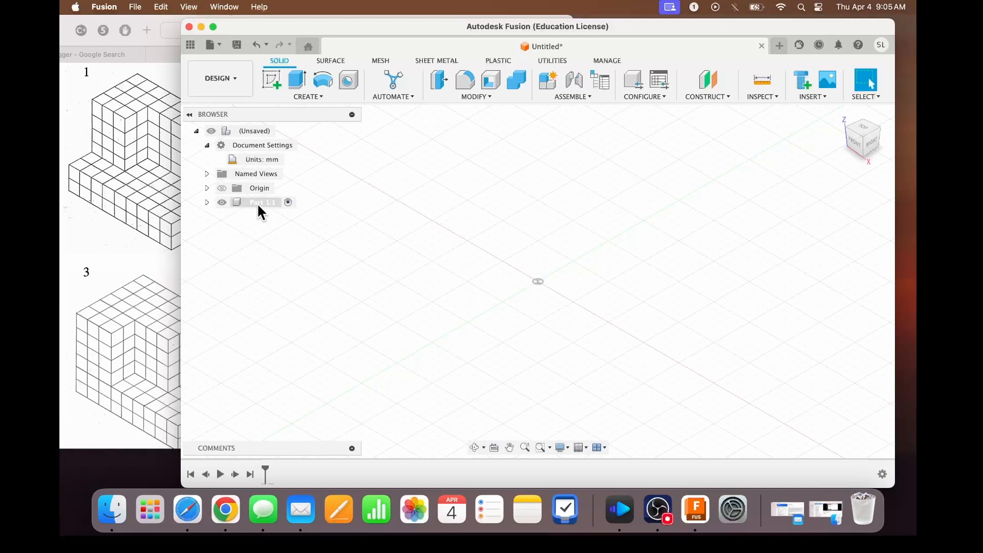
# - Start a sketch on the horizontal XY origin plane in the Part 1 component, viewed from the top
pyautogui.click(277, 78)
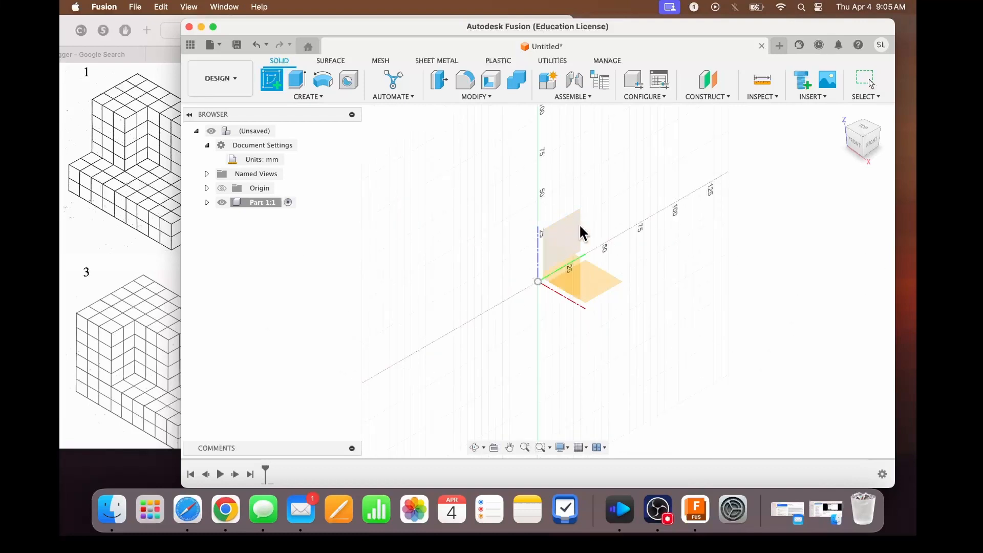
pyautogui.click(853, 148)
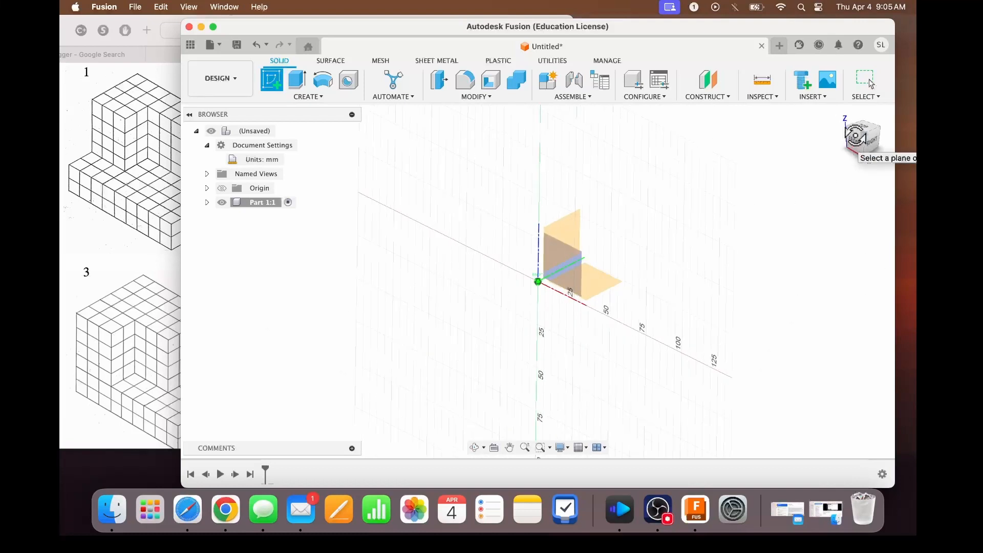
pyautogui.moveTo(863, 116); pyautogui.dragTo(867, 149)
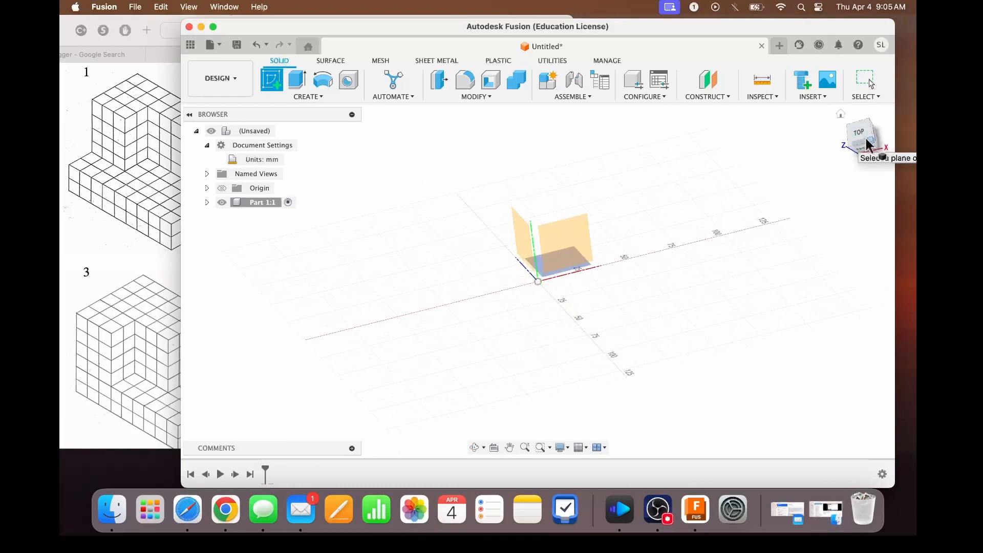
pyautogui.click(862, 135)
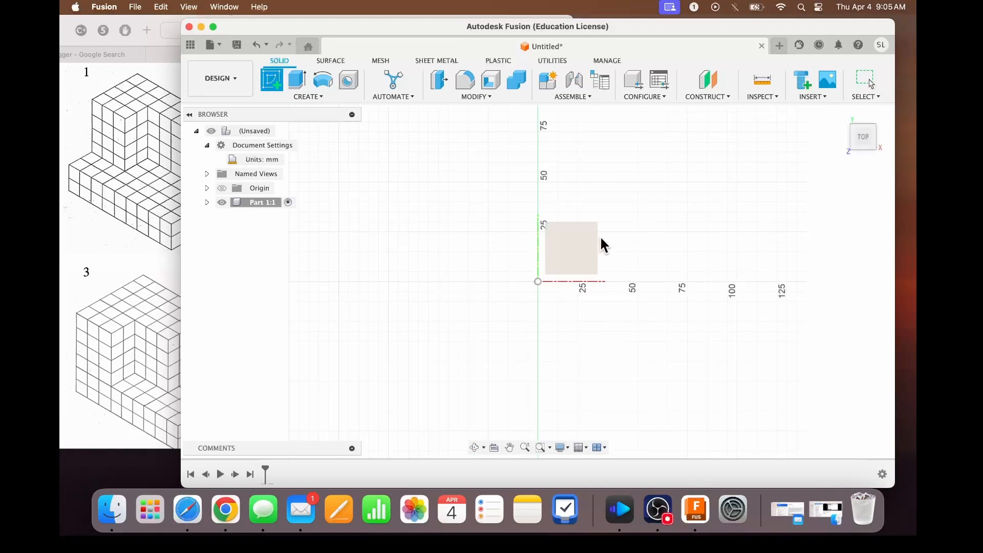
pyautogui.click(584, 246)
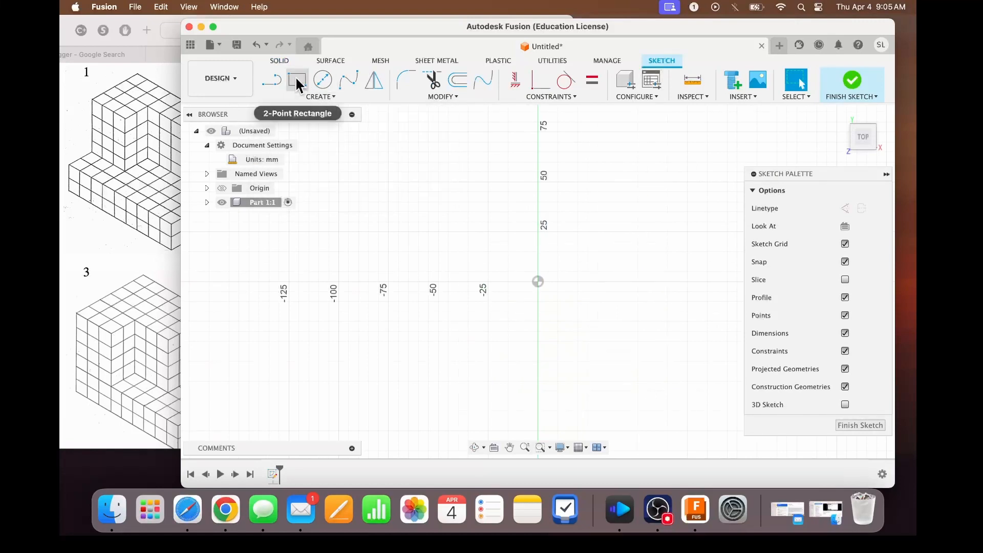
pyautogui.click(296, 79)
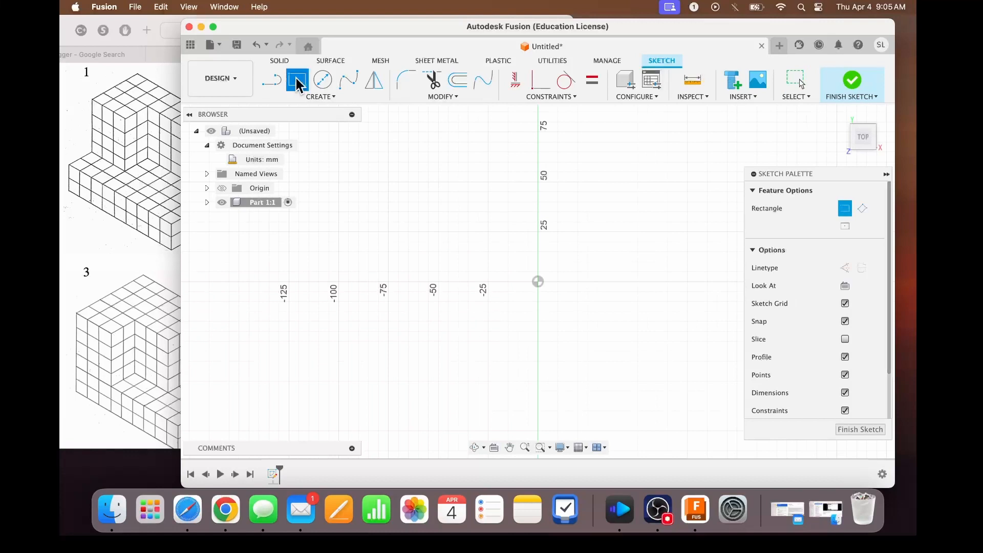
pyautogui.click(538, 281)
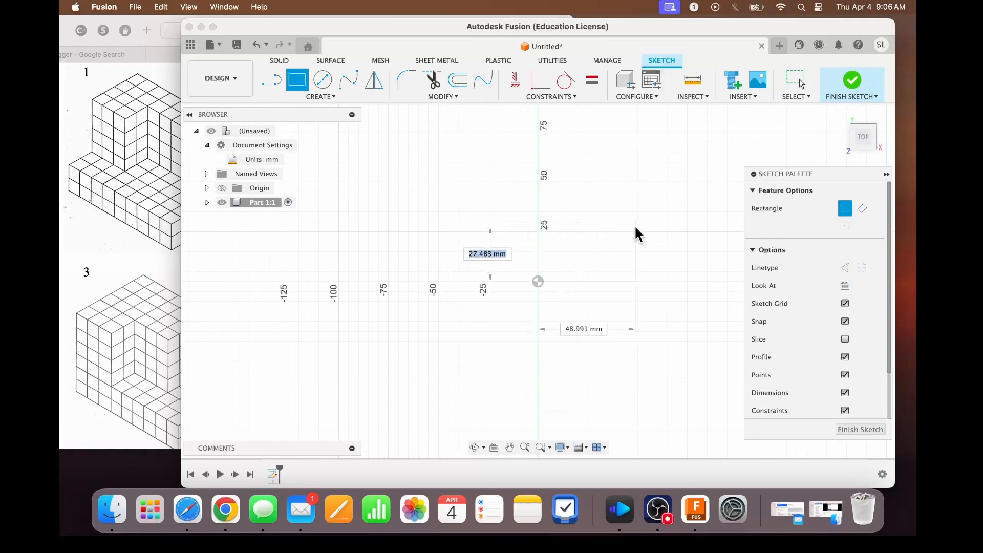
pyautogui.press('Escape')
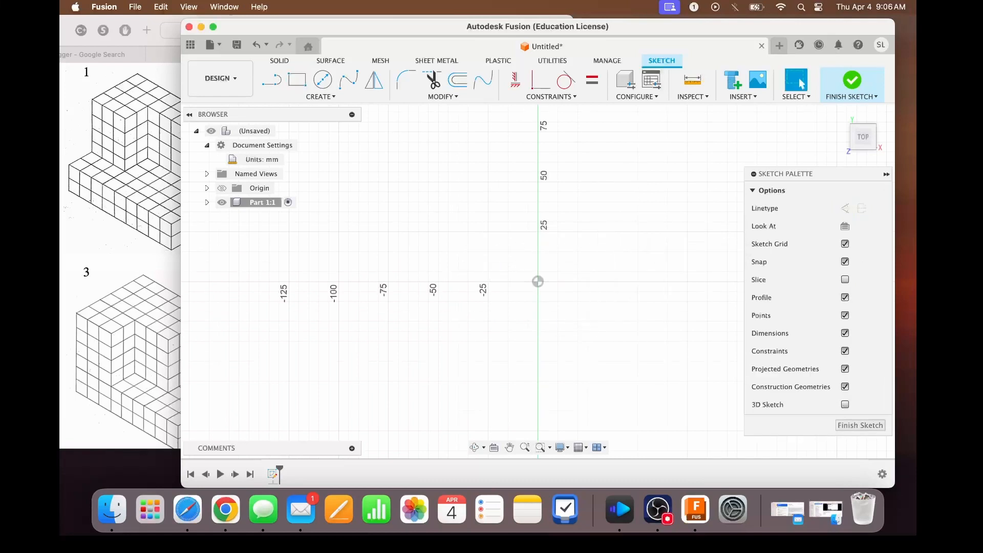
# - Change the document's active units to inches
pyautogui.moveTo(284, 161)
pyautogui.click(287, 160)
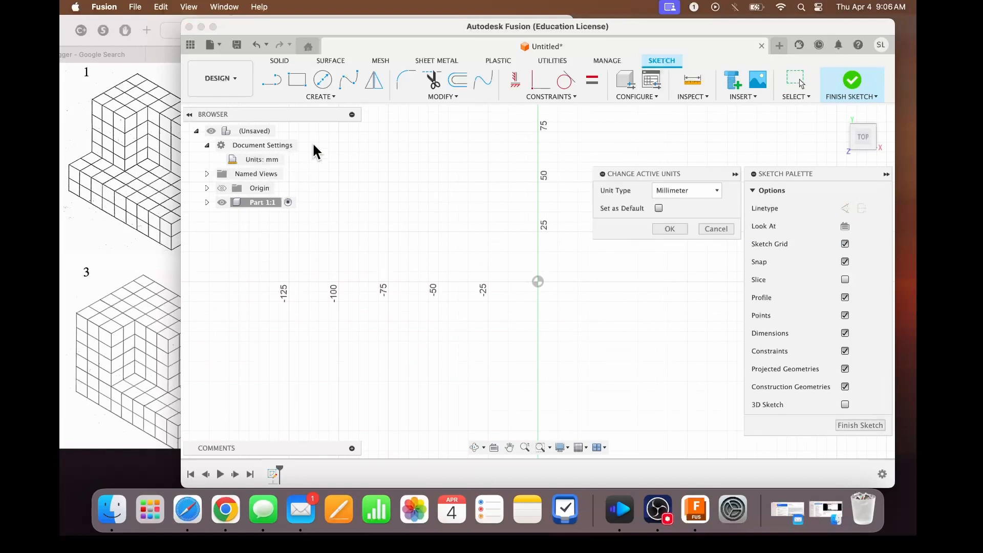
pyautogui.click(208, 144)
pyautogui.click(208, 144)
pyautogui.click(675, 189)
pyautogui.click(674, 243)
pyautogui.click(670, 229)
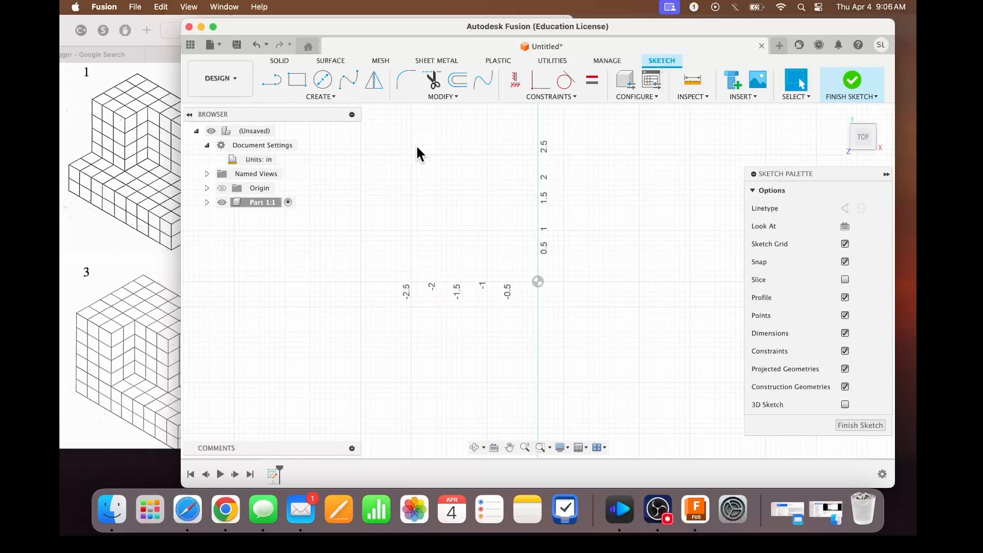
# - Sketch a two-point rectangle from the origin, 9 in wide along X and 6 in high along Y
pyautogui.click(298, 80)
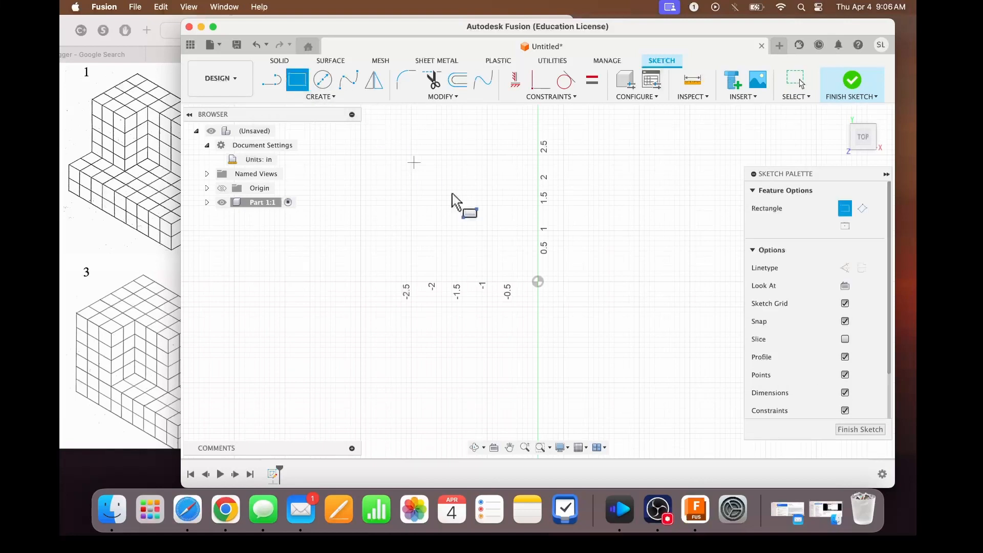
pyautogui.click(537, 281)
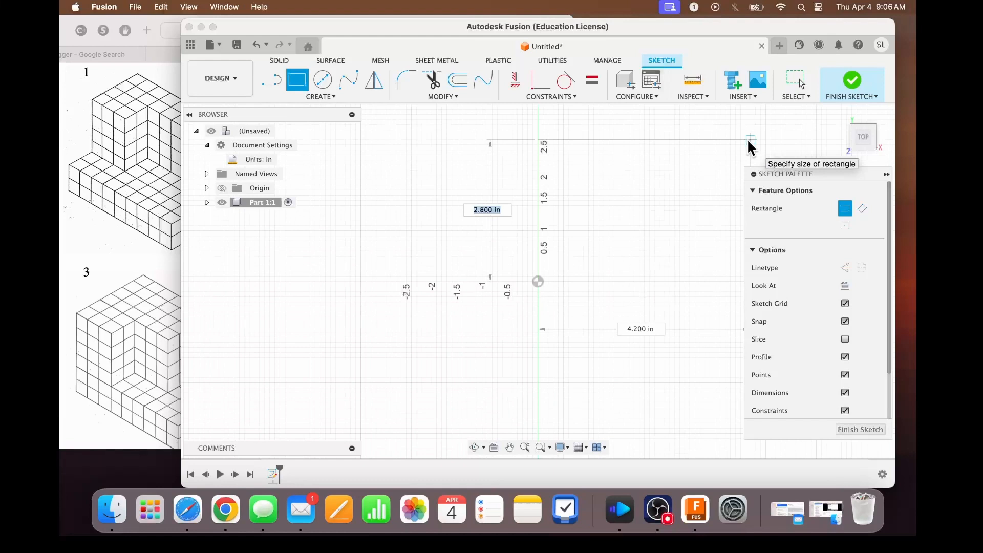
pyautogui.moveTo(623, 26); pyautogui.dragTo(696, 26)
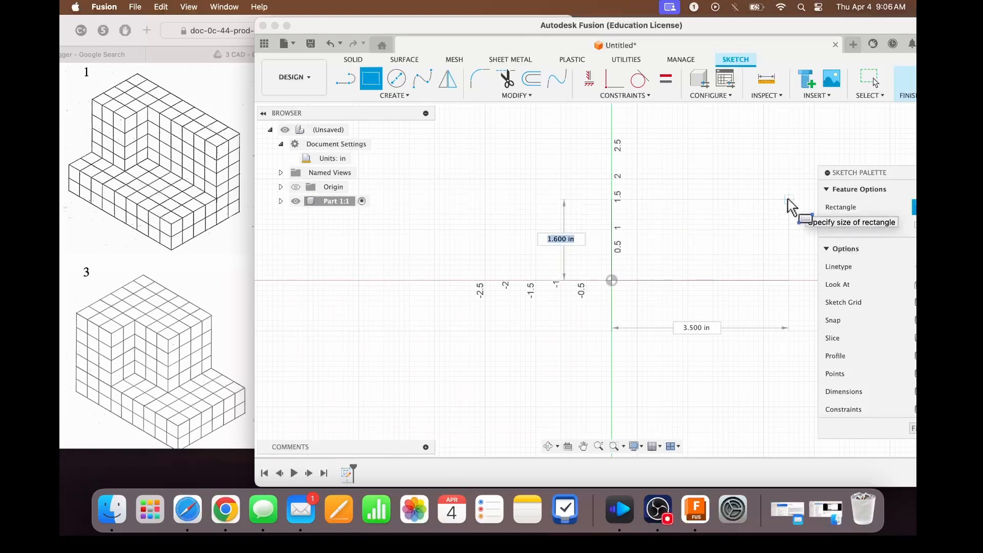
pyautogui.press('Tab')
pyautogui.press('Tab')
pyautogui.press('Tab')
pyautogui.press('Tab')
pyautogui.press('Tab')
pyautogui.press('Tab')
pyautogui.press('Tab')
pyautogui.press('Tab')
pyautogui.press('Tab')
pyautogui.press('Tab')
pyautogui.press('Tab')
pyautogui.write('9')
pyautogui.press('Tab')
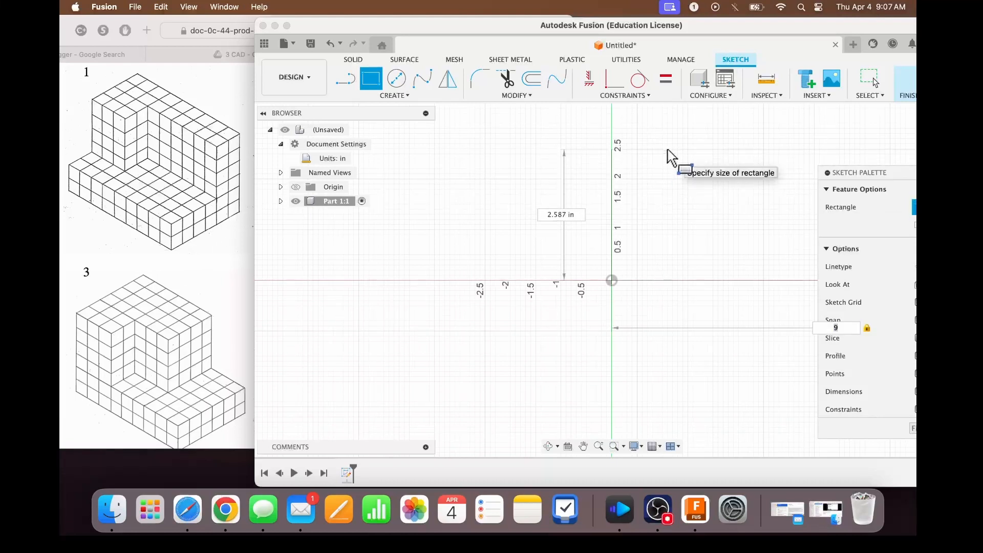
pyautogui.press('Tab')
pyautogui.press('Tab')
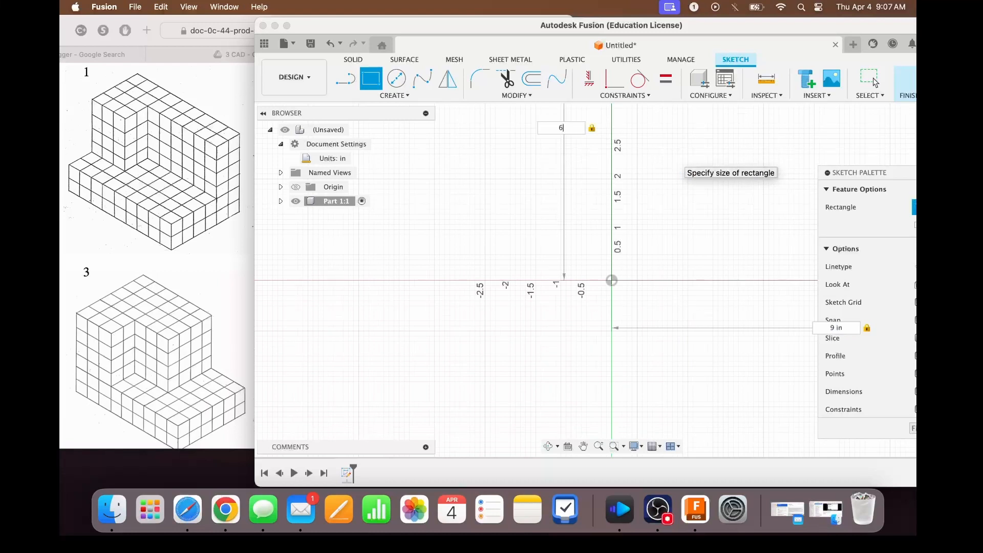
pyautogui.press('Return')
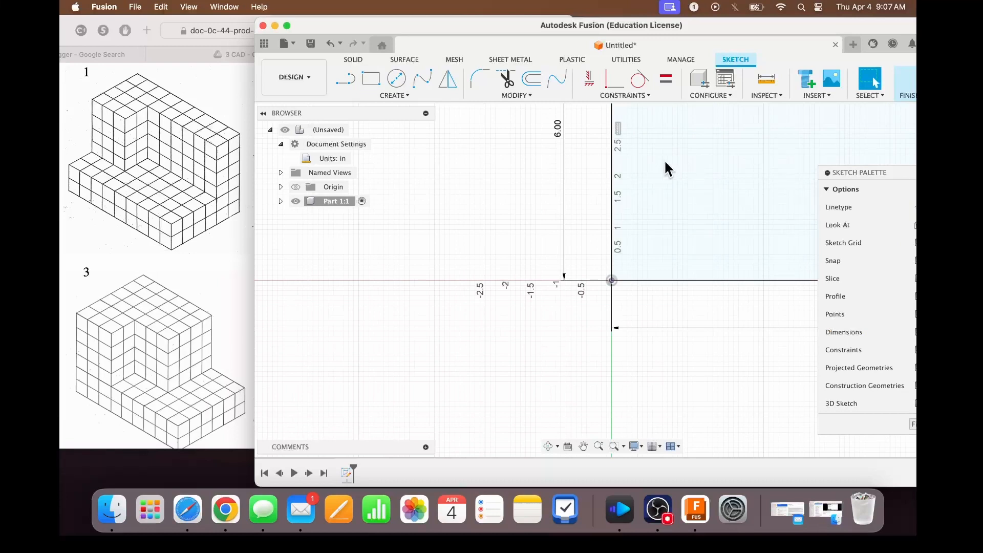
# - Extrude the rectangle profile 2 in upward to one side as a new body
pyautogui.hscroll(3, 664, 164)
pyautogui.scroll(2, 665, 164)
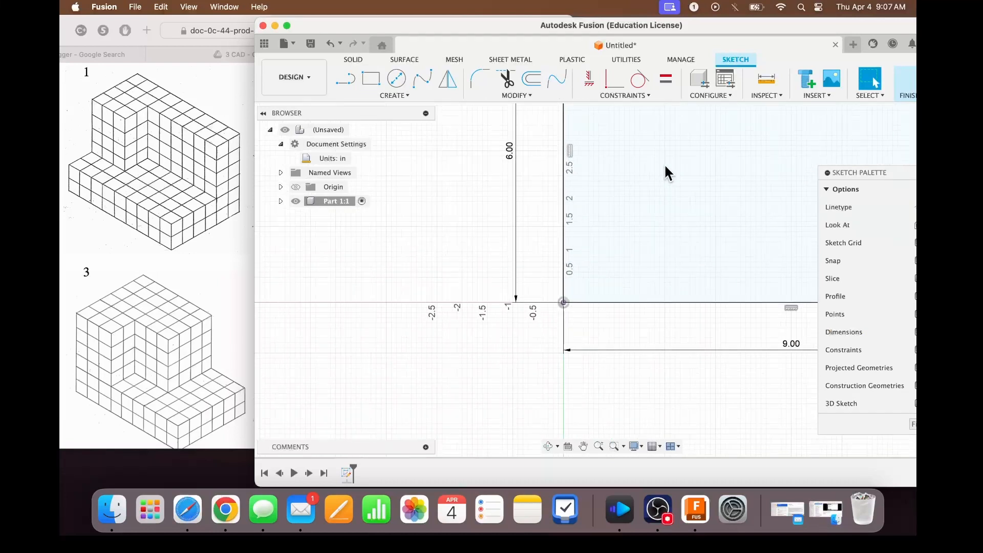
pyautogui.hscroll(3, 665, 164)
pyautogui.scroll(3, 664, 164)
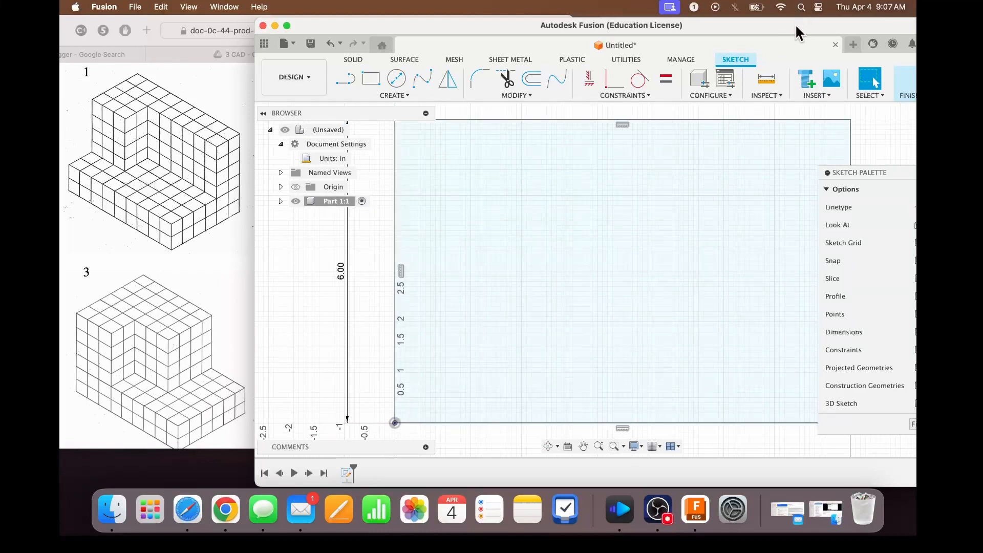
pyautogui.moveTo(795, 25)
pyautogui.mouseDown()
pyautogui.moveTo(678, 25)
pyautogui.moveTo(705, 32)
pyautogui.mouseUp()
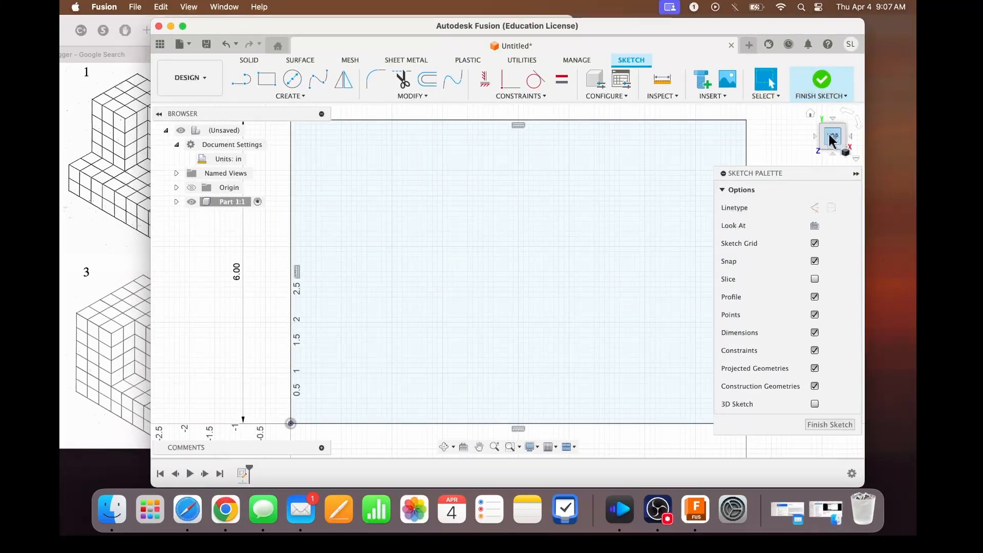
pyautogui.click(811, 114)
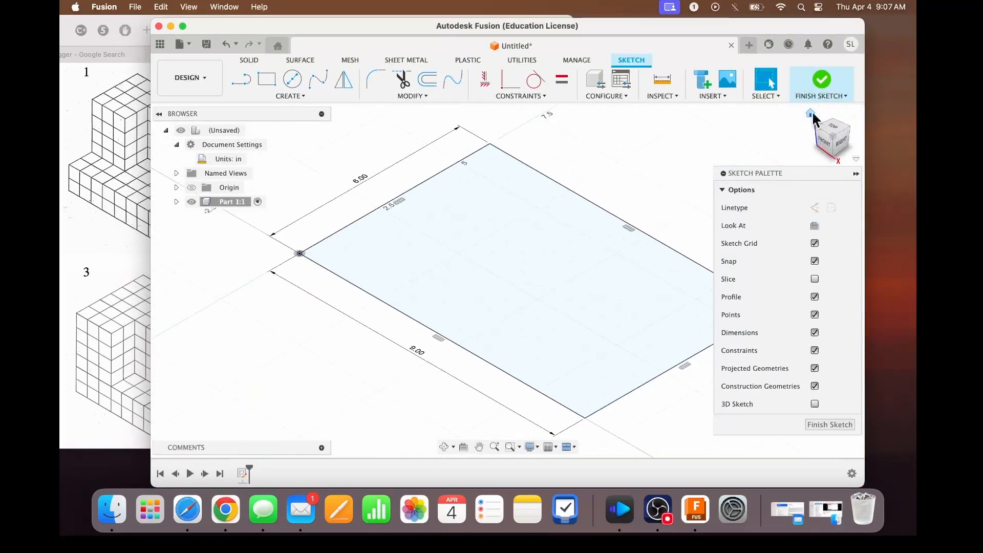
pyautogui.moveTo(833, 151)
pyautogui.mouseDown()
pyautogui.moveTo(833, 123)
pyautogui.moveTo(834, 131)
pyautogui.mouseUp()
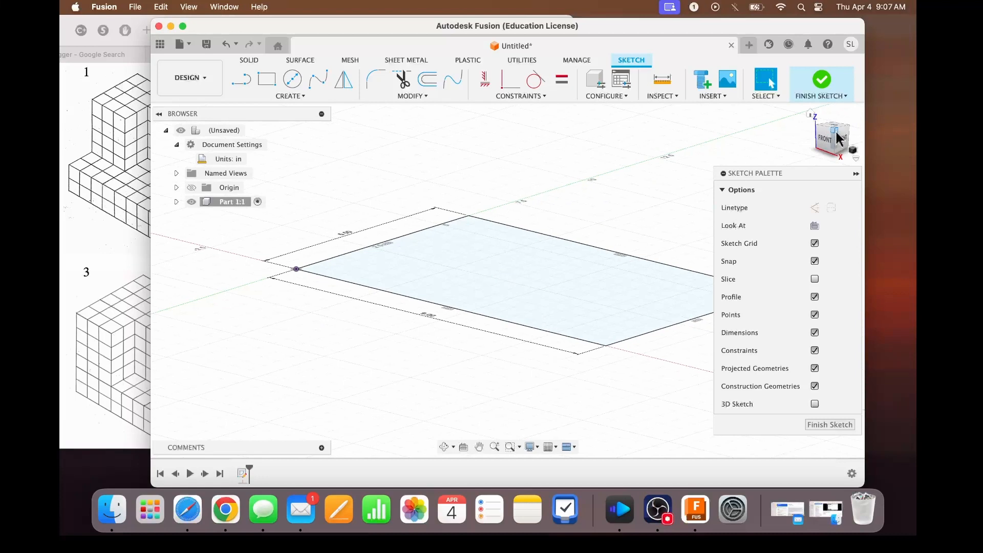
pyautogui.moveTo(674, 26); pyautogui.dragTo(753, 35)
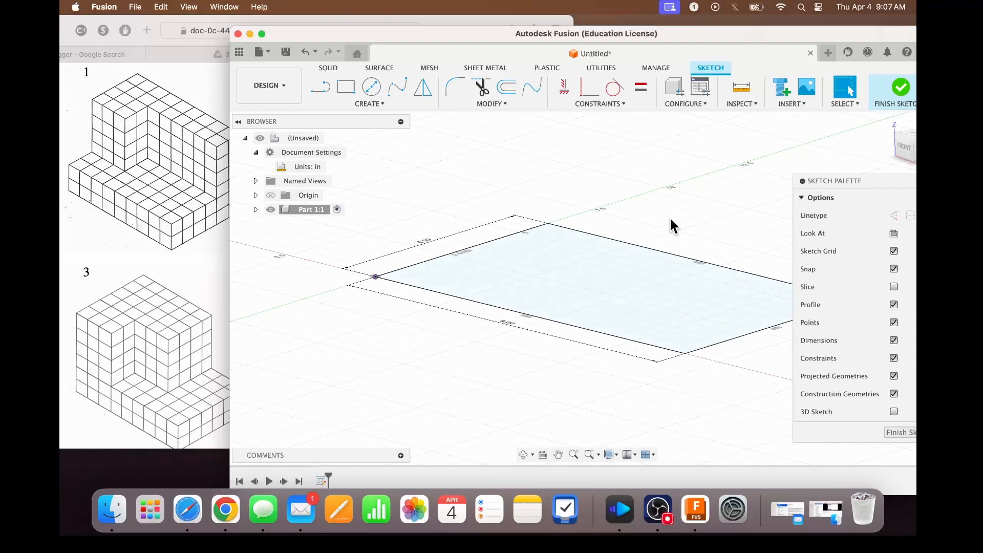
pyautogui.press('e')
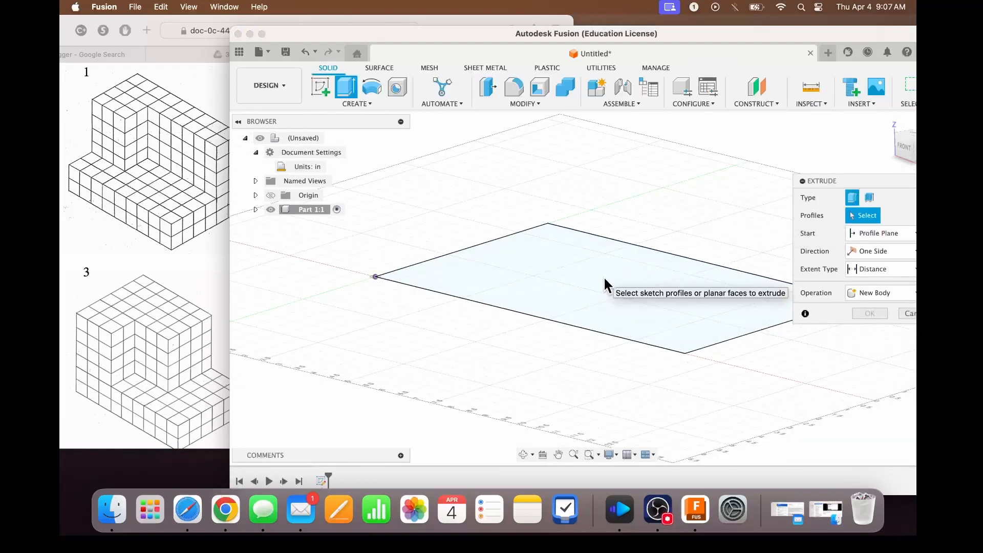
pyautogui.click(604, 267)
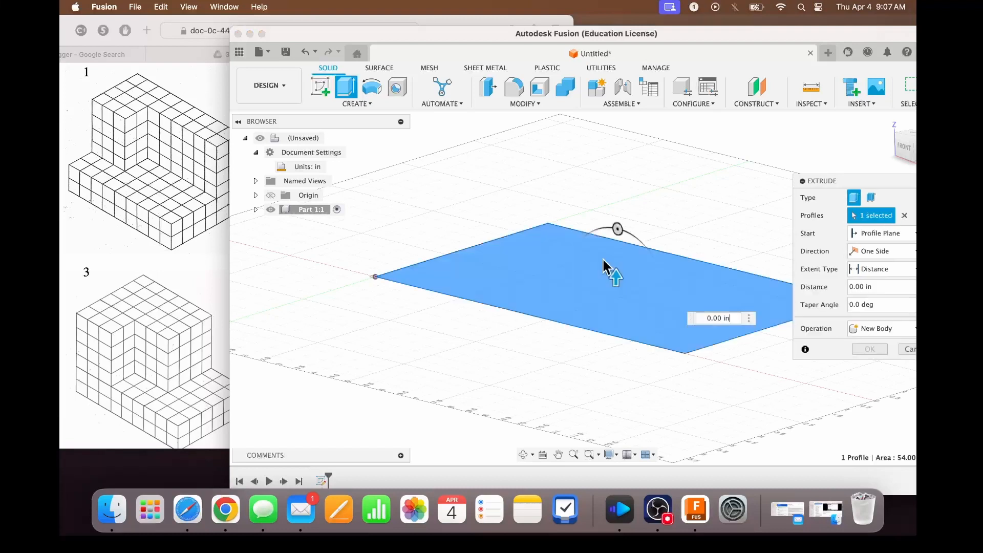
pyautogui.click(562, 283)
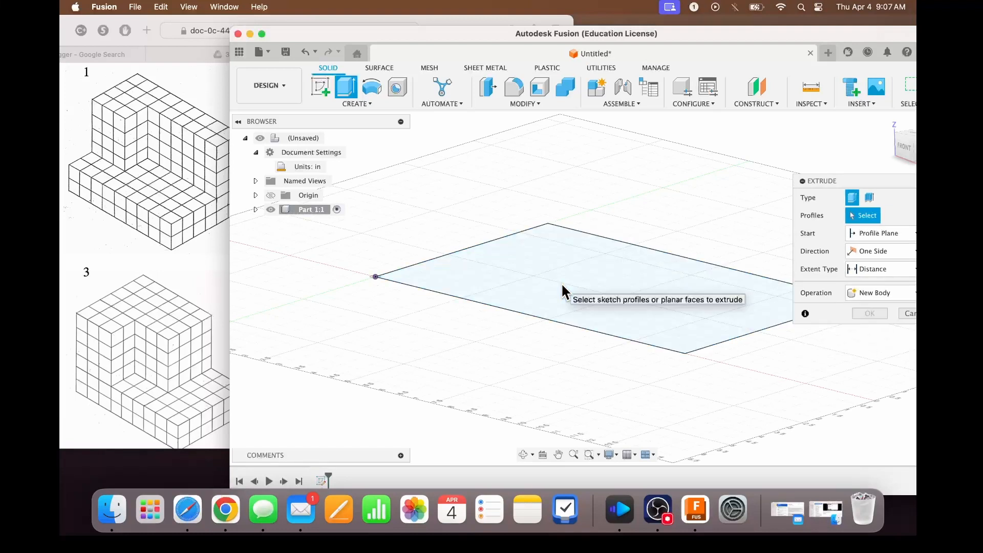
pyautogui.click(592, 273)
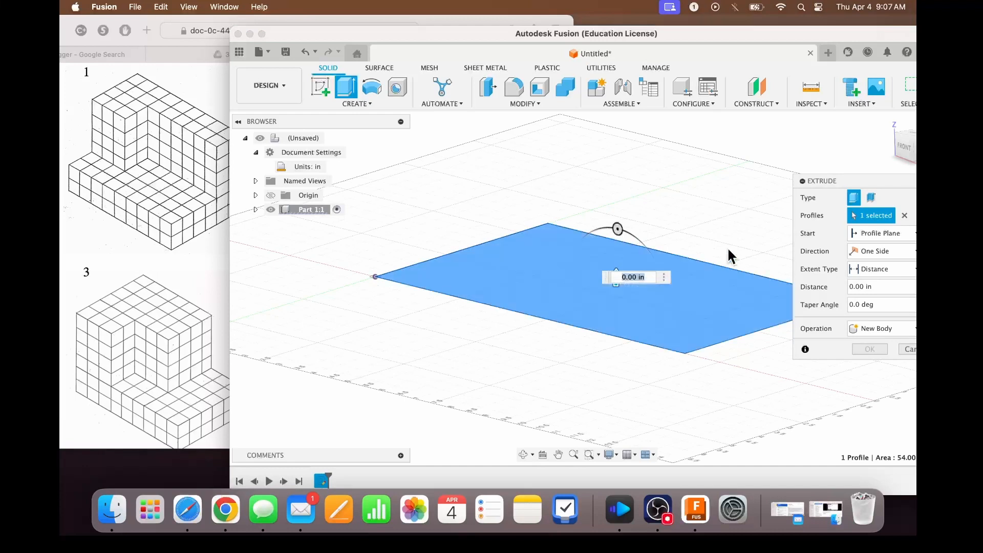
pyautogui.write('2')
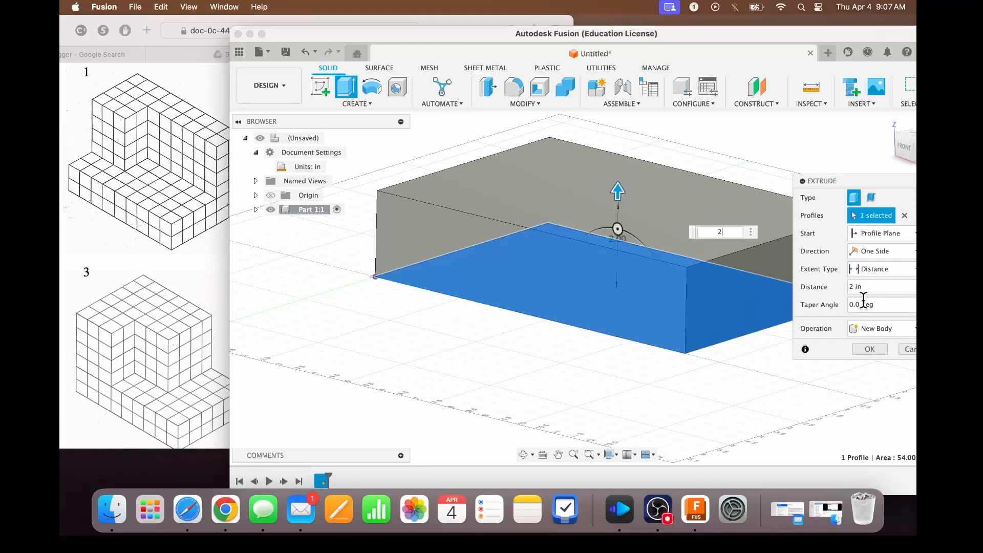
pyautogui.click(869, 348)
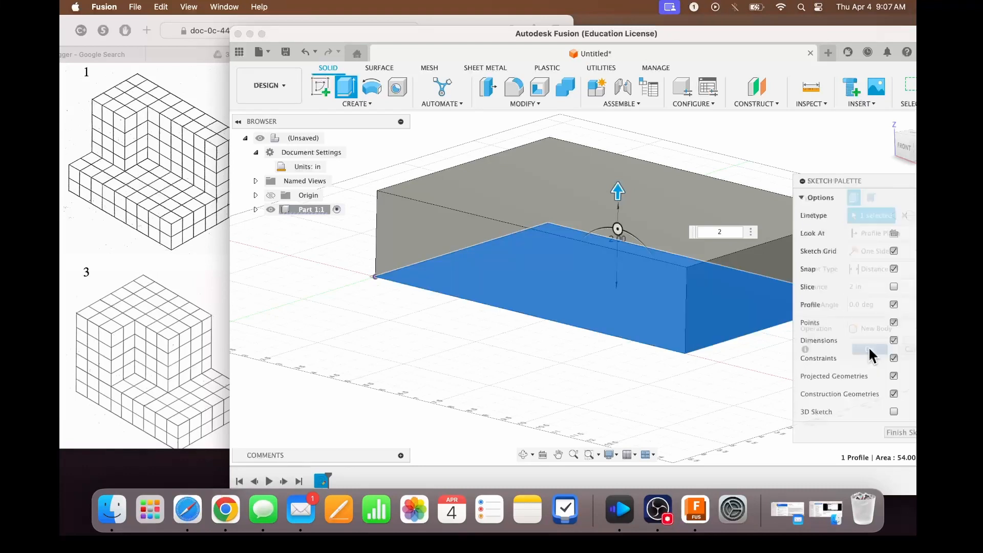
# - Start a new sketch on the top face of the base block
pyautogui.moveTo(853, 40); pyautogui.dragTo(823, 38)
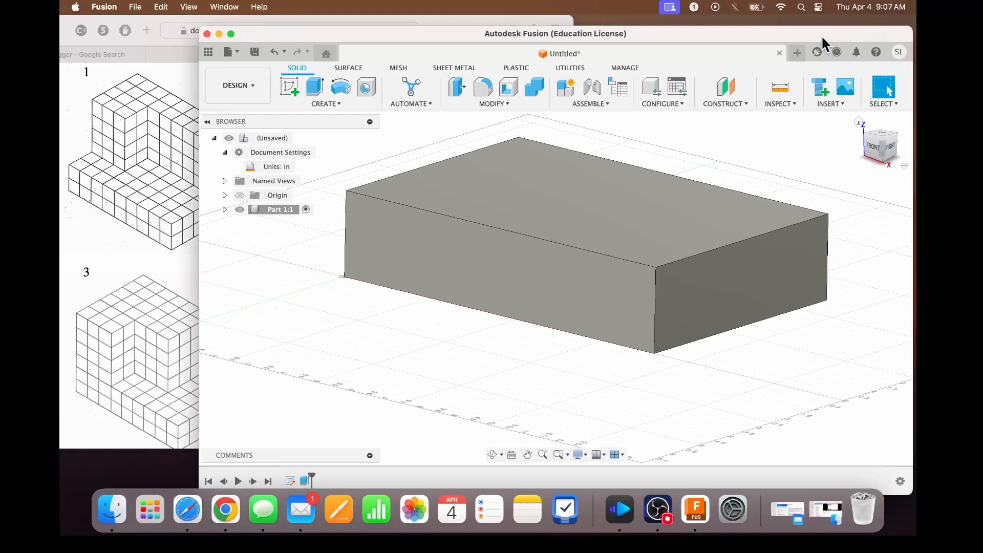
pyautogui.click(289, 87)
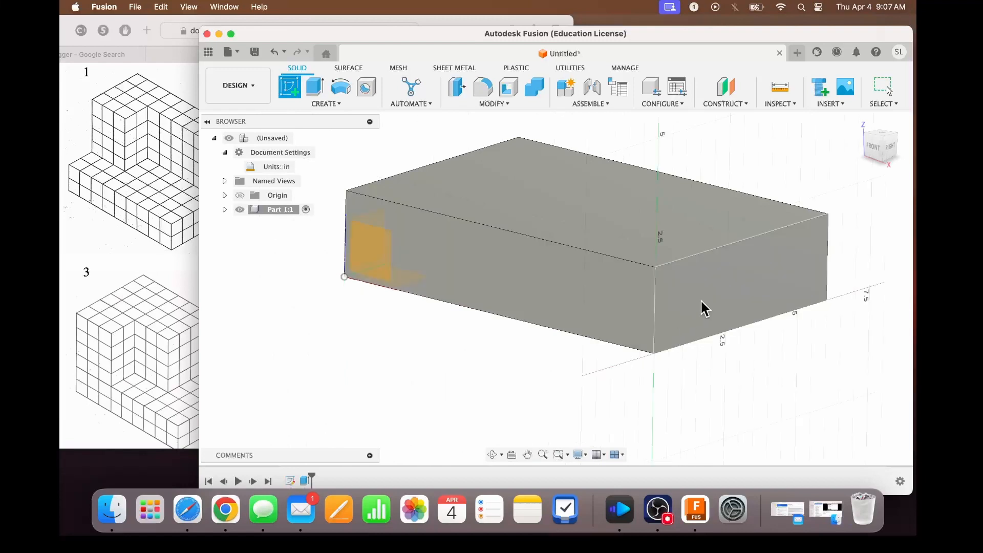
pyautogui.moveTo(877, 144); pyautogui.dragTo(887, 113)
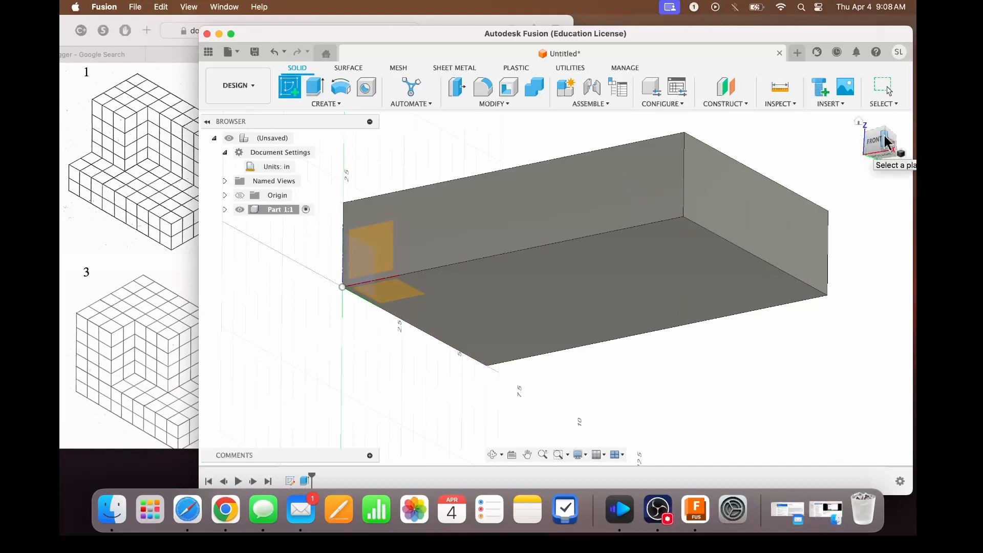
pyautogui.moveTo(878, 148); pyautogui.dragTo(869, 175)
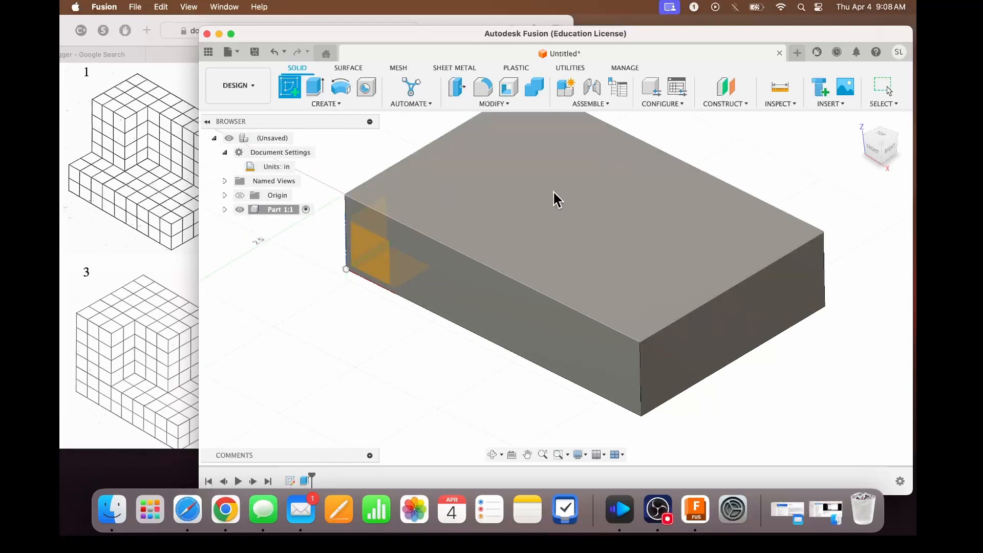
pyautogui.click(578, 170)
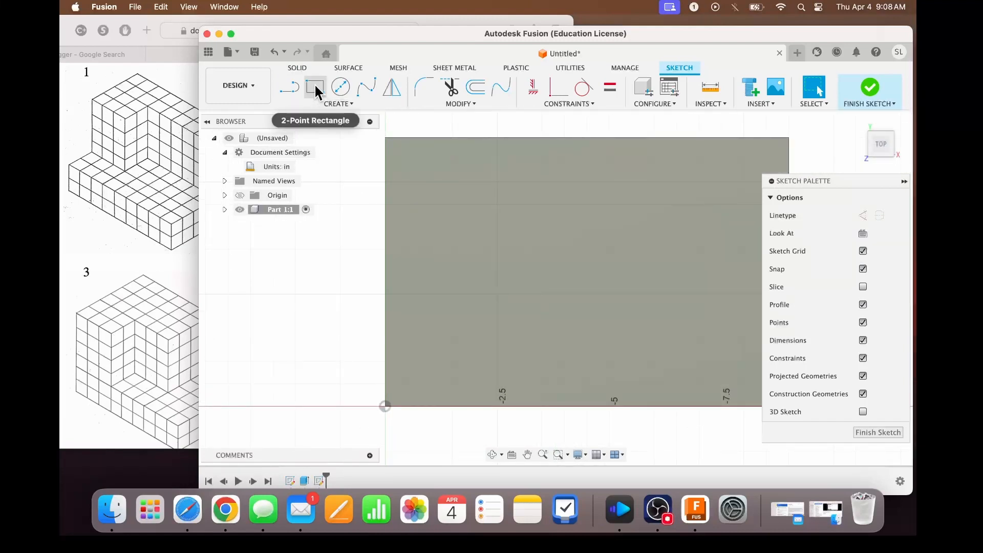
pyautogui.click(315, 87)
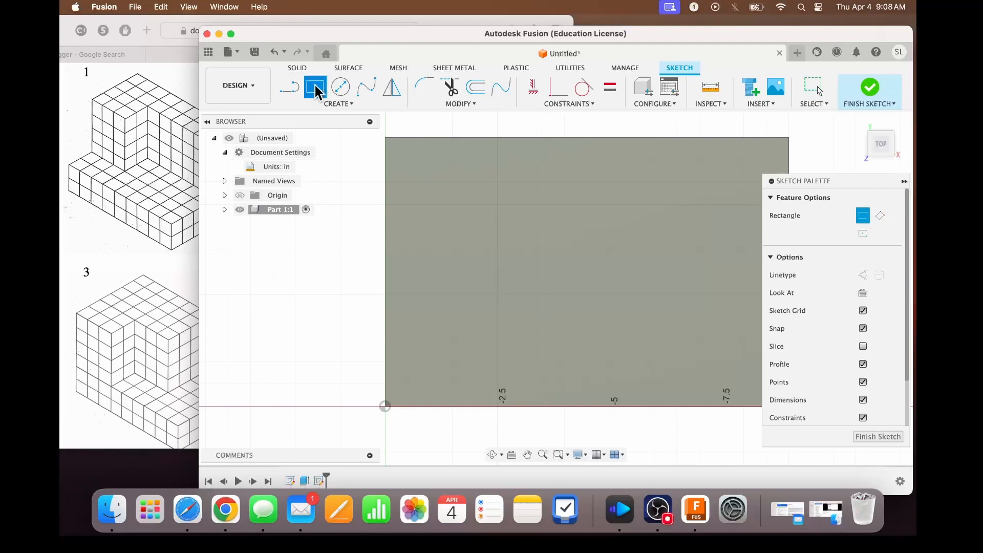
pyautogui.click(386, 136)
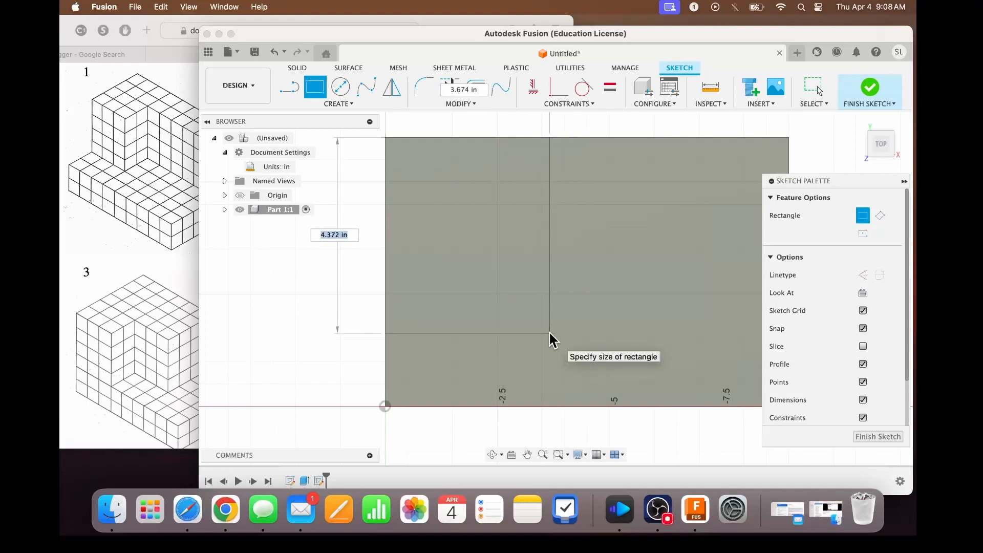
pyautogui.click(520, 361)
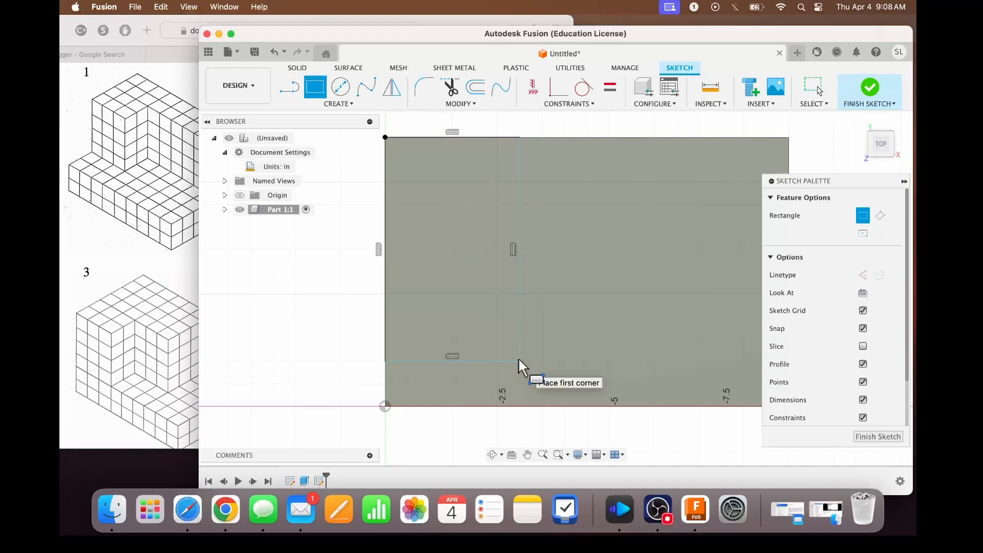
pyautogui.press('Escape')
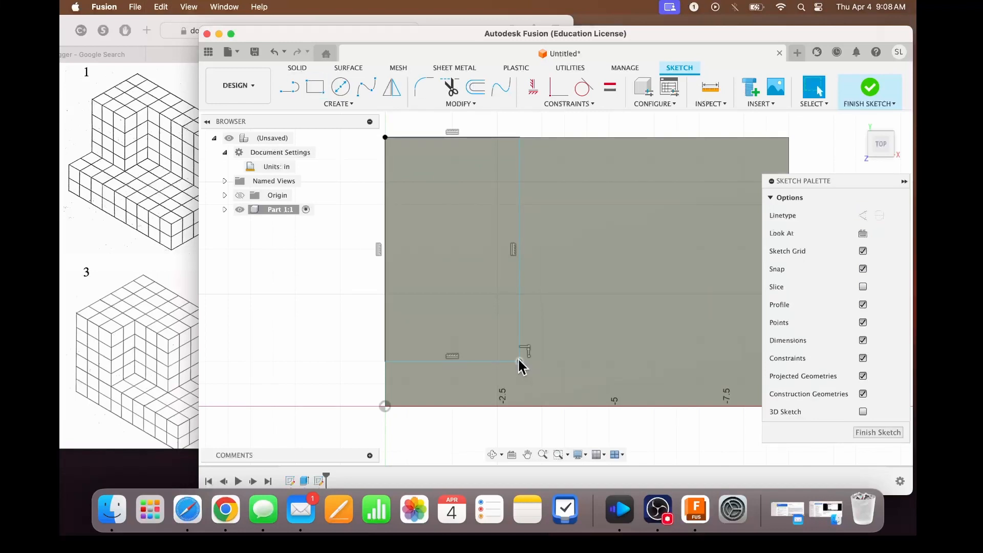
pyautogui.press('super+z')
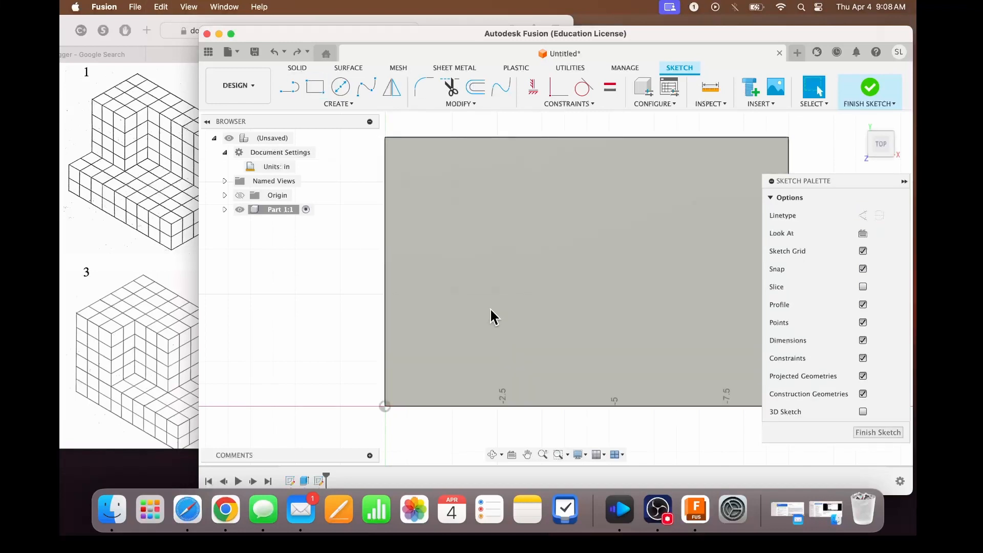
# - Sketch a two-point rectangle from the top face's back-left corner, 3 in wide along X and 4 in deep toward the front
pyautogui.click(319, 88)
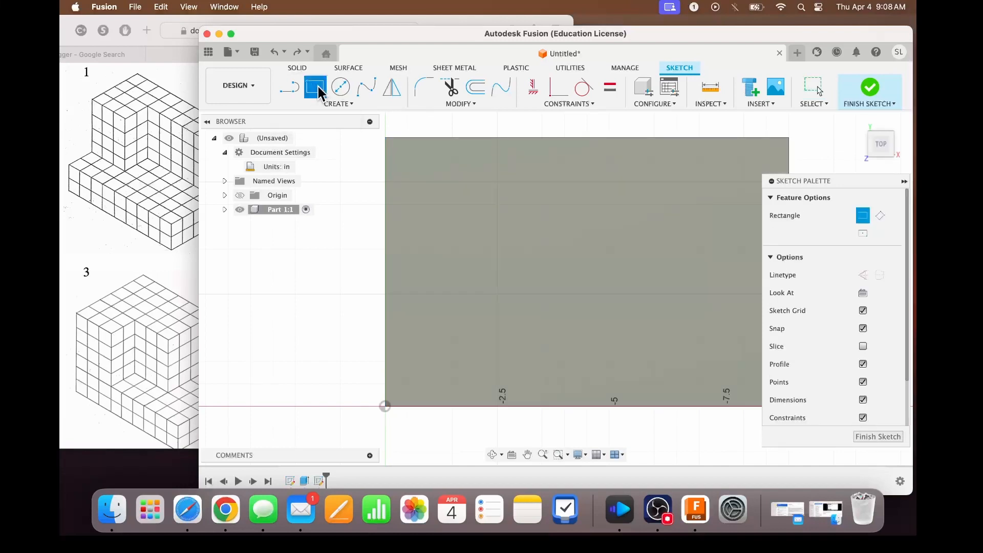
pyautogui.click(386, 137)
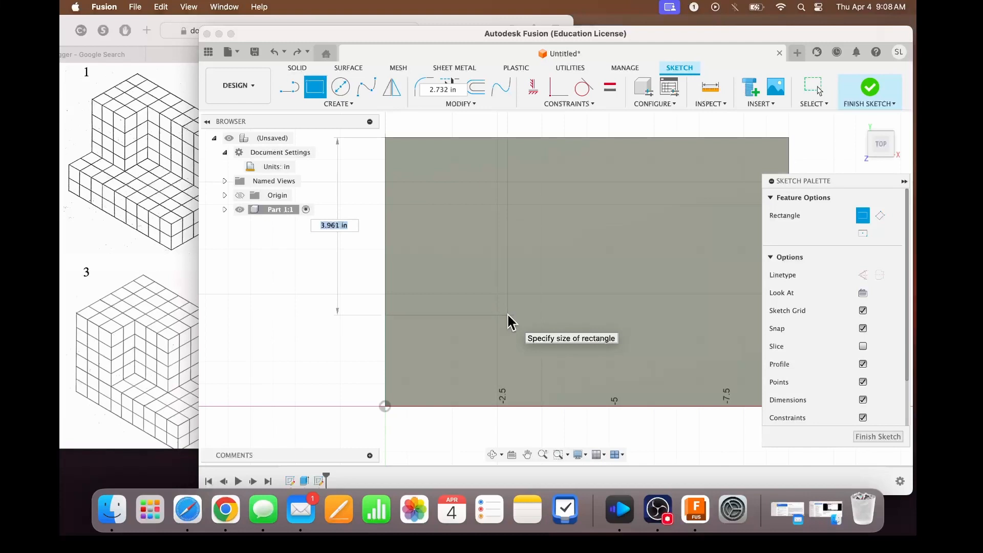
pyautogui.write('4')
pyautogui.press('Tab')
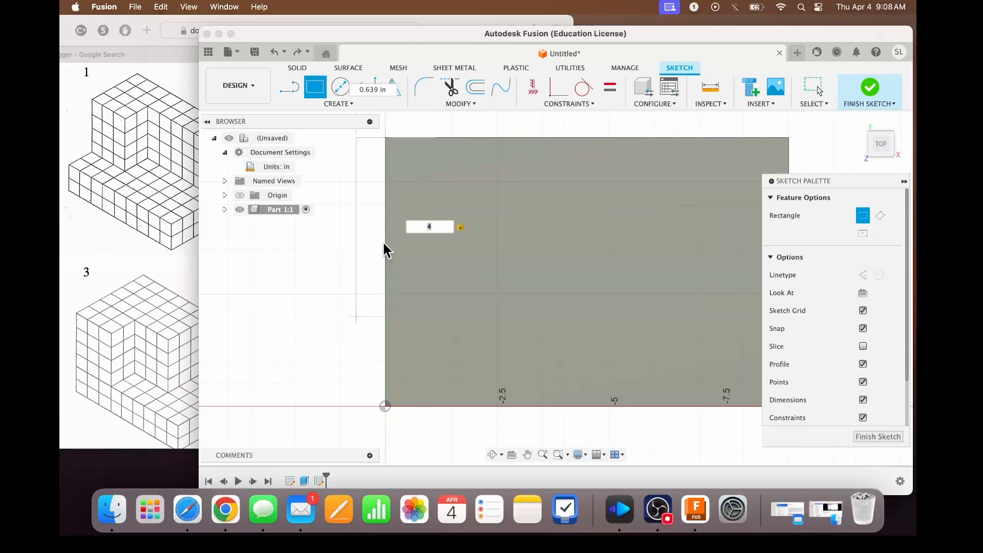
pyautogui.press('Tab')
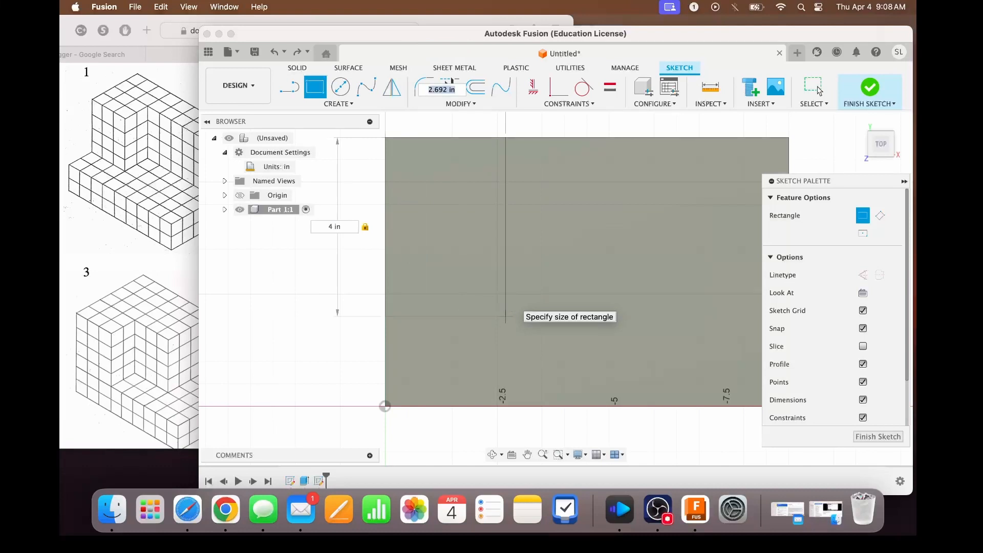
pyautogui.write('3')
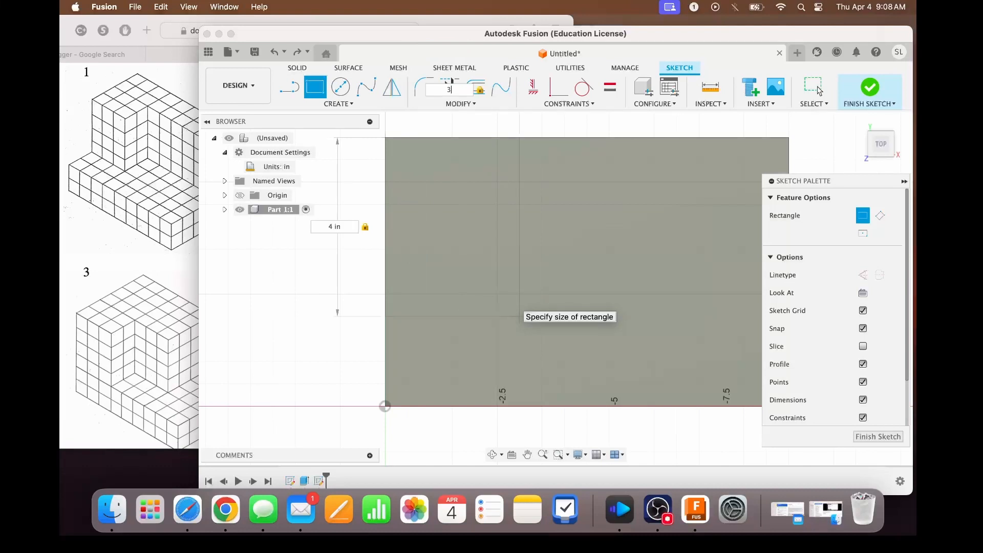
pyautogui.press('Return')
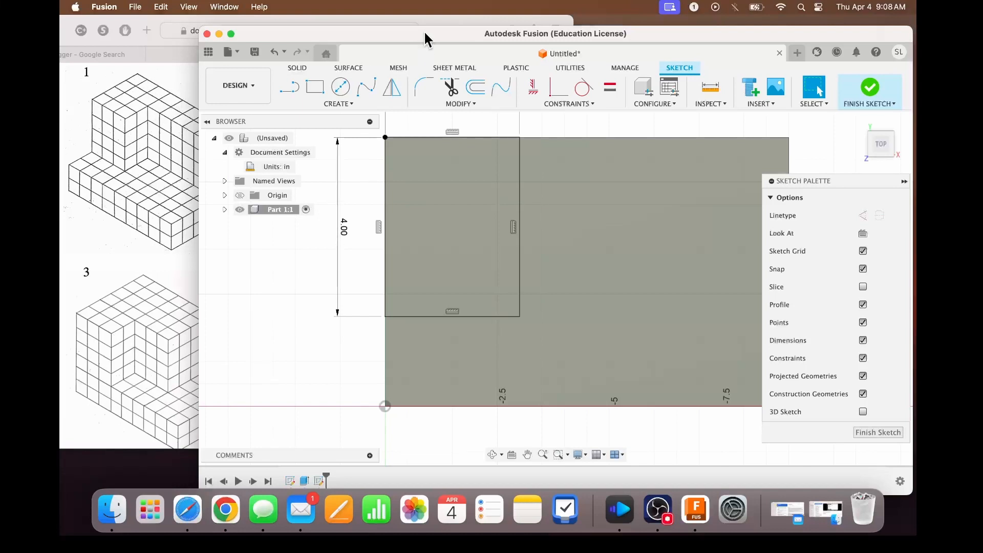
# - Sketch a second rectangle 2 in deep along the back edge, from the first rectangle's back-right corner to the block's right edge
pyautogui.moveTo(424, 30); pyautogui.dragTo(486, 40)
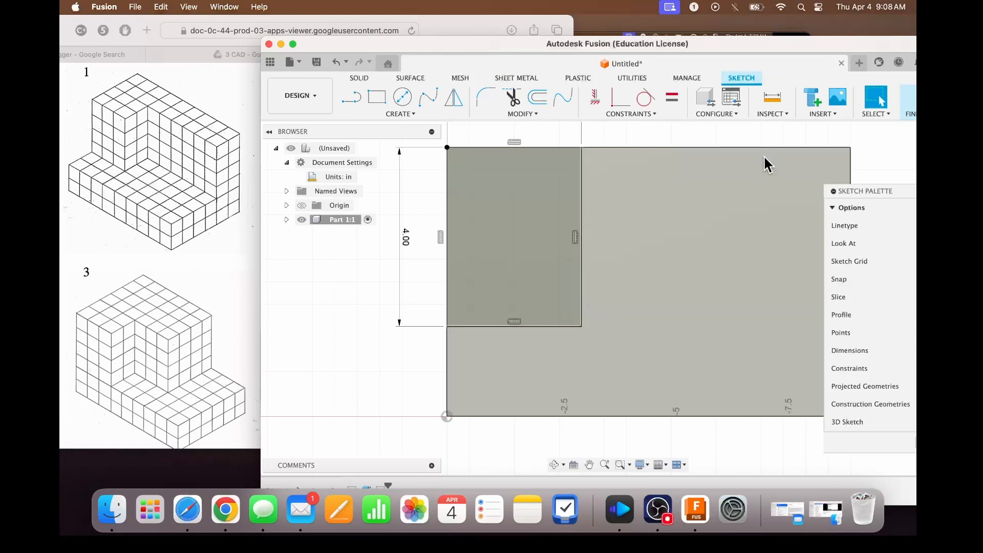
pyautogui.moveTo(877, 190); pyautogui.dragTo(869, 296)
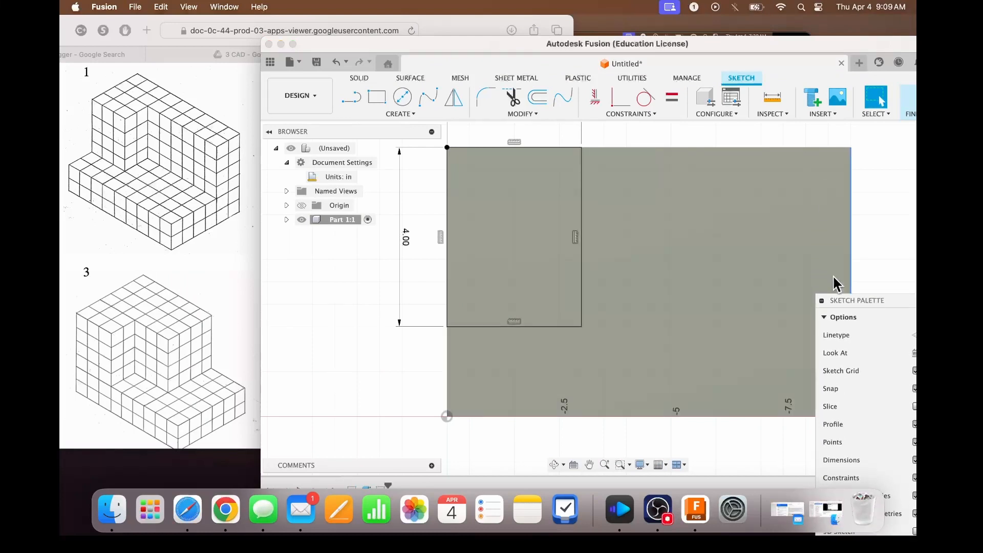
pyautogui.click(375, 97)
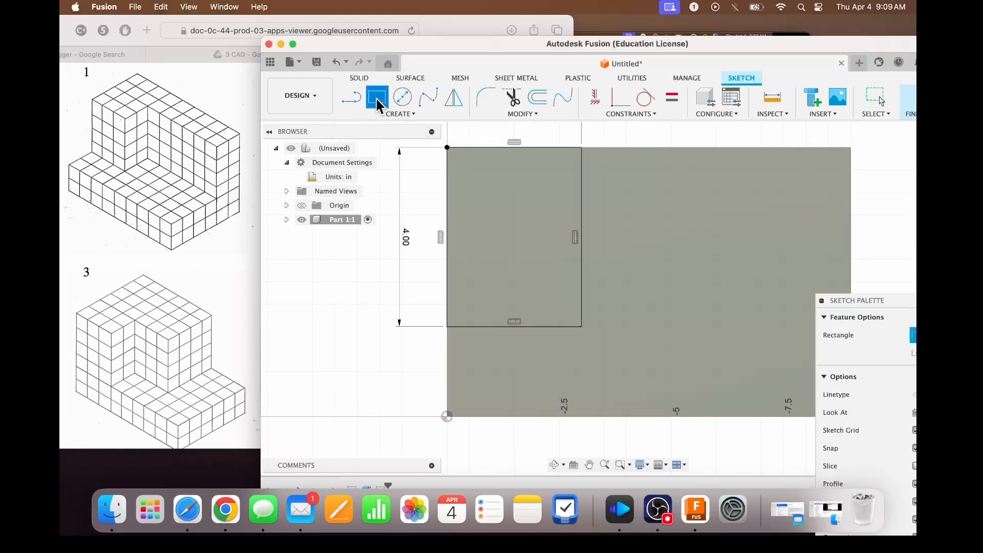
pyautogui.click(580, 147)
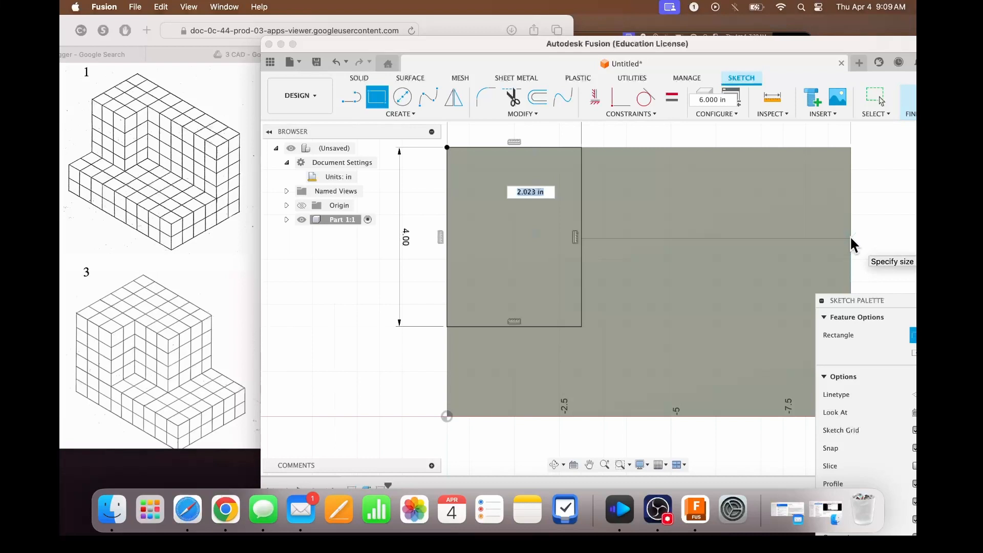
pyautogui.write('2')
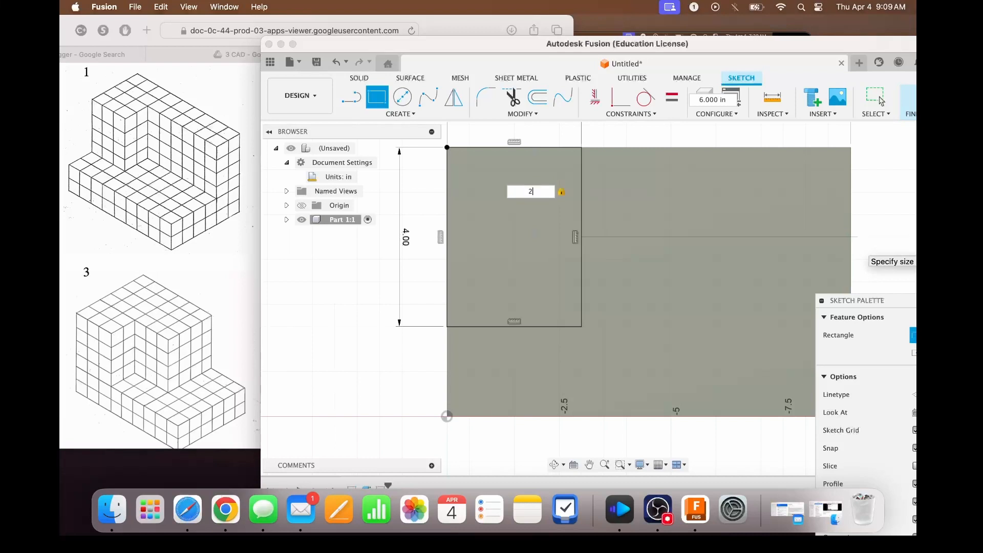
pyautogui.press('Return')
pyautogui.press('Escape')
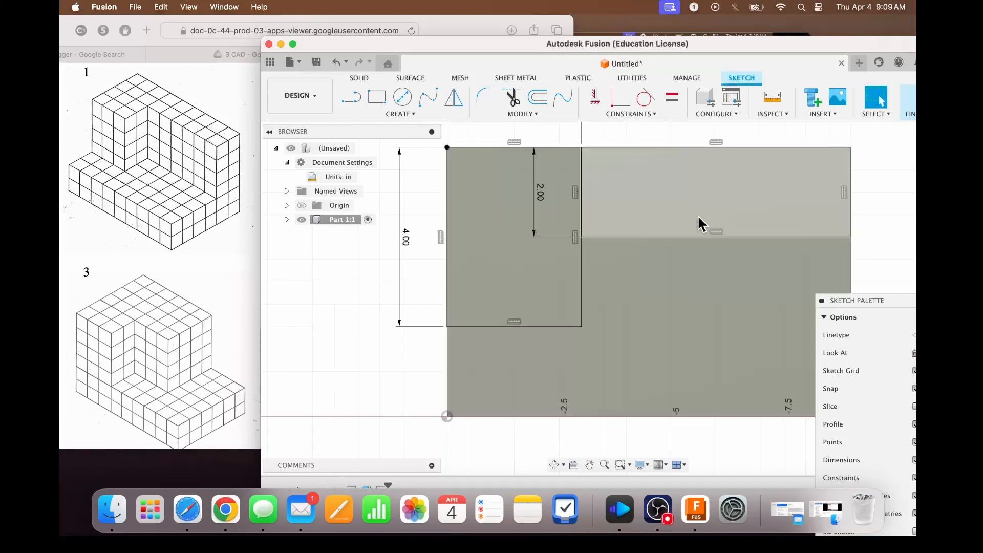
# - Extrude both rectangle profiles together 4 in upward to one side, joining them to the base block
pyautogui.moveTo(814, 49); pyautogui.dragTo(731, 38)
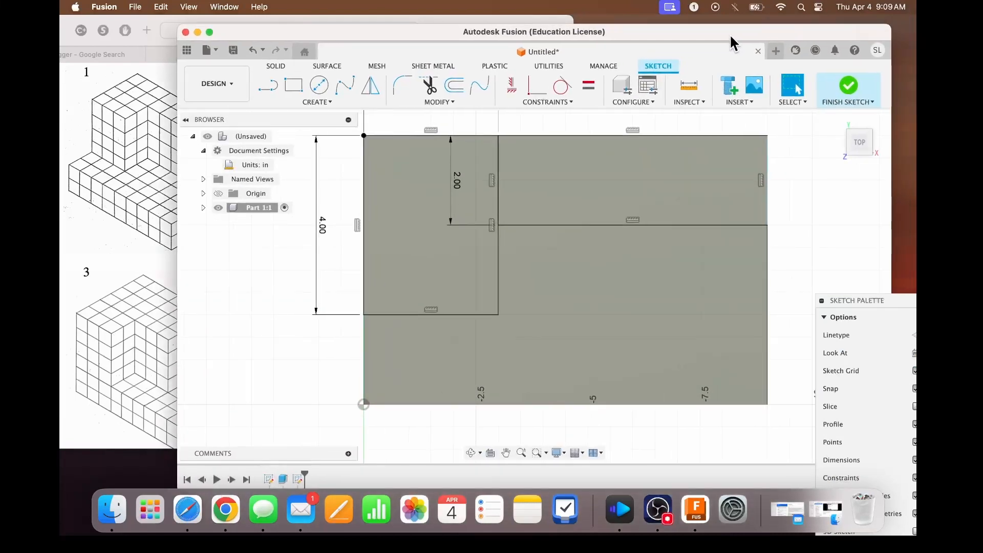
pyautogui.click(855, 153)
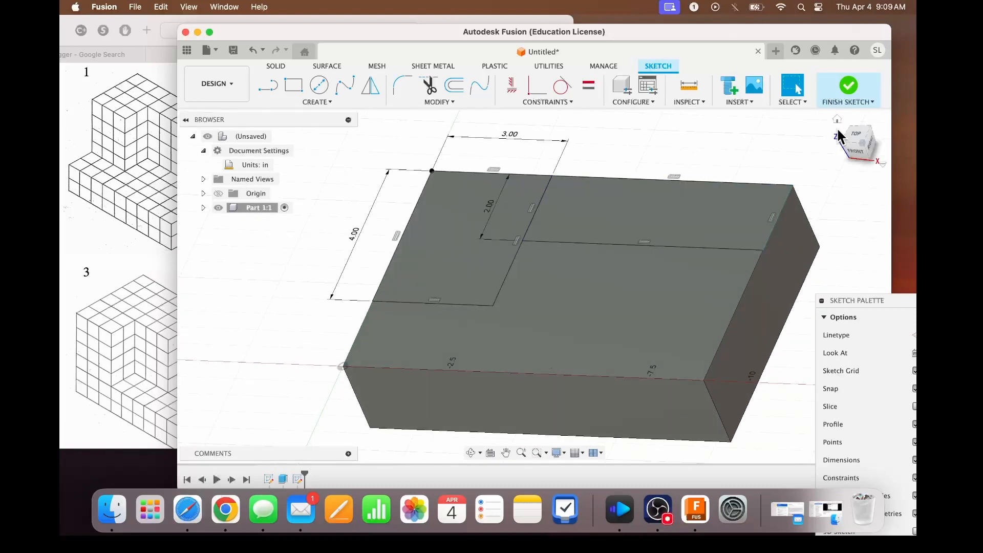
pyautogui.press('e')
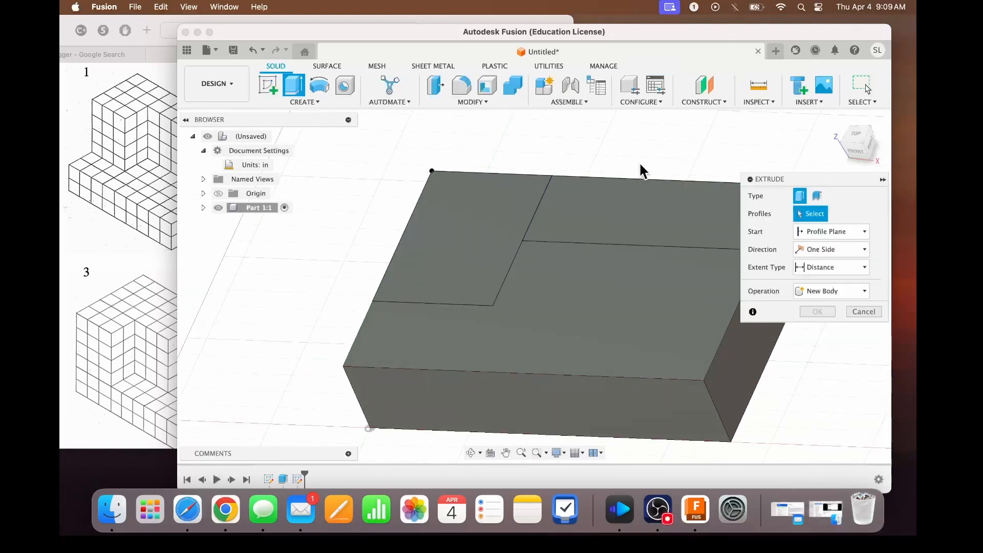
pyautogui.click(621, 208)
pyautogui.click(456, 213)
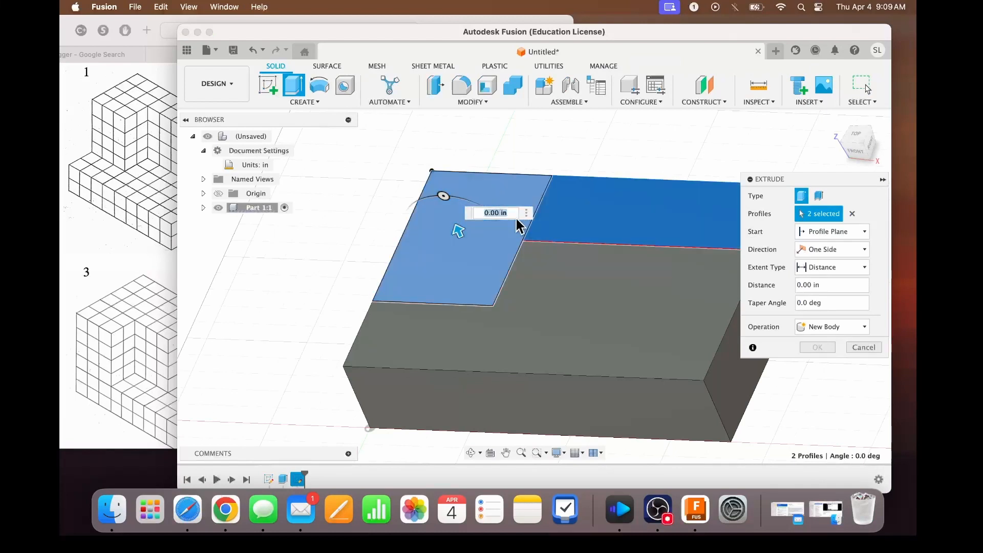
pyautogui.write('4')
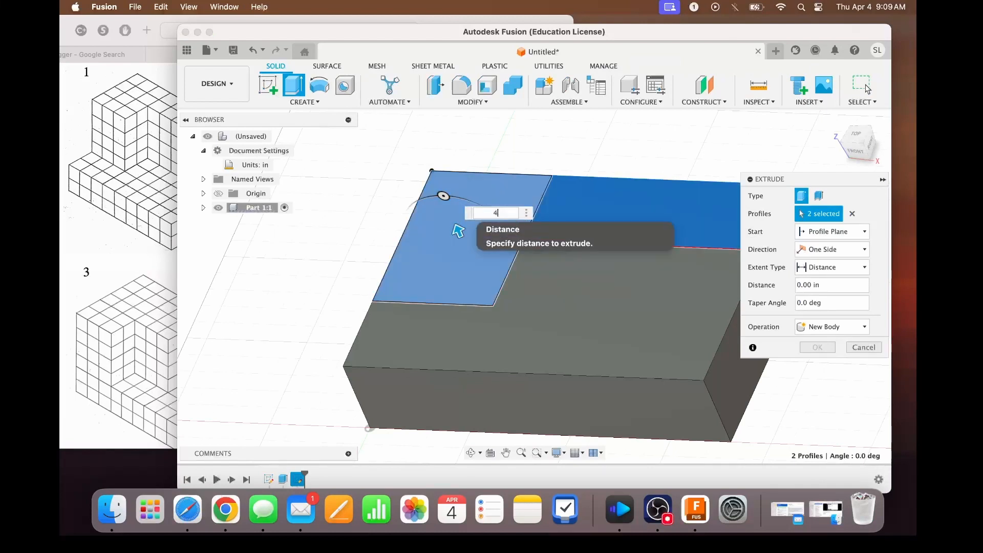
pyautogui.click(622, 195)
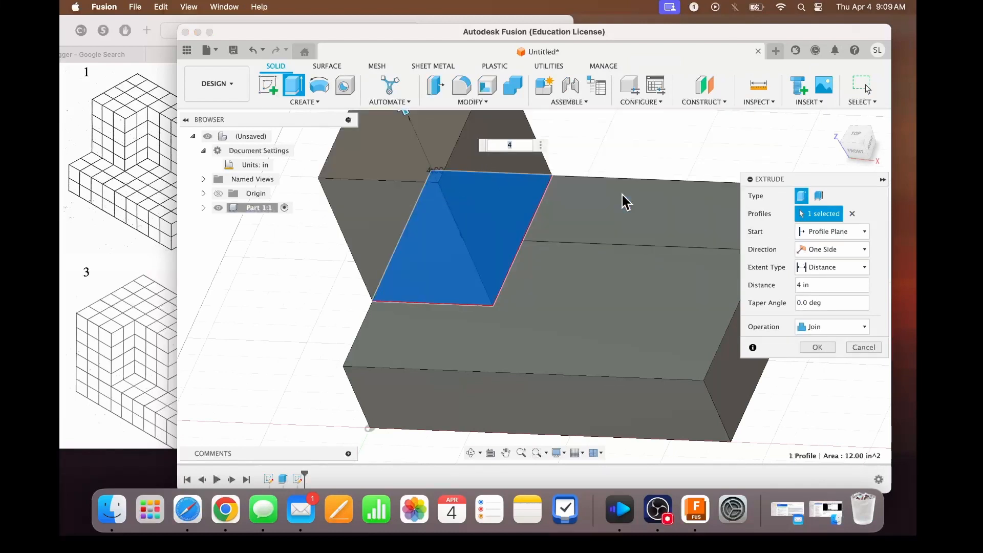
pyautogui.click(489, 211)
pyautogui.click(589, 218)
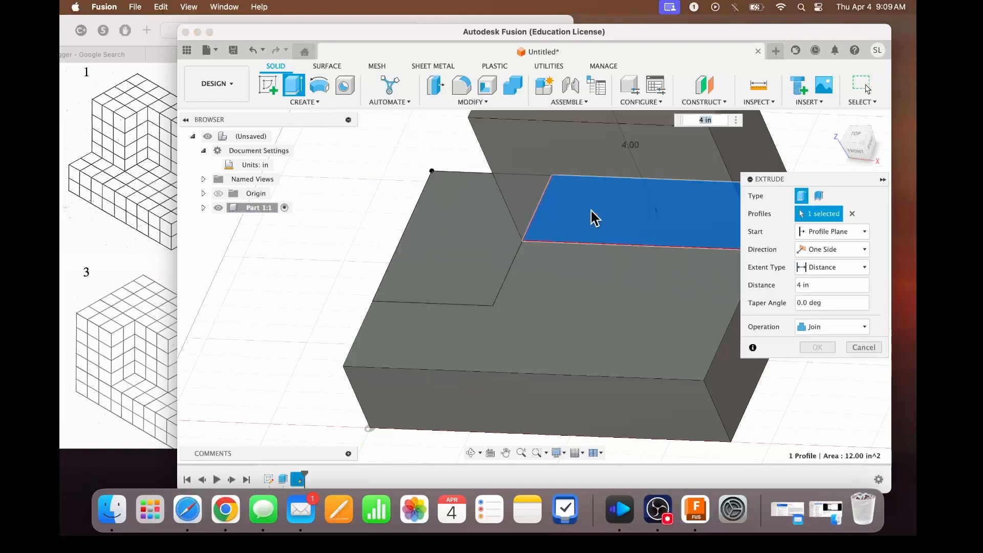
pyautogui.click(489, 235)
pyautogui.click(592, 210)
pyautogui.click(499, 226)
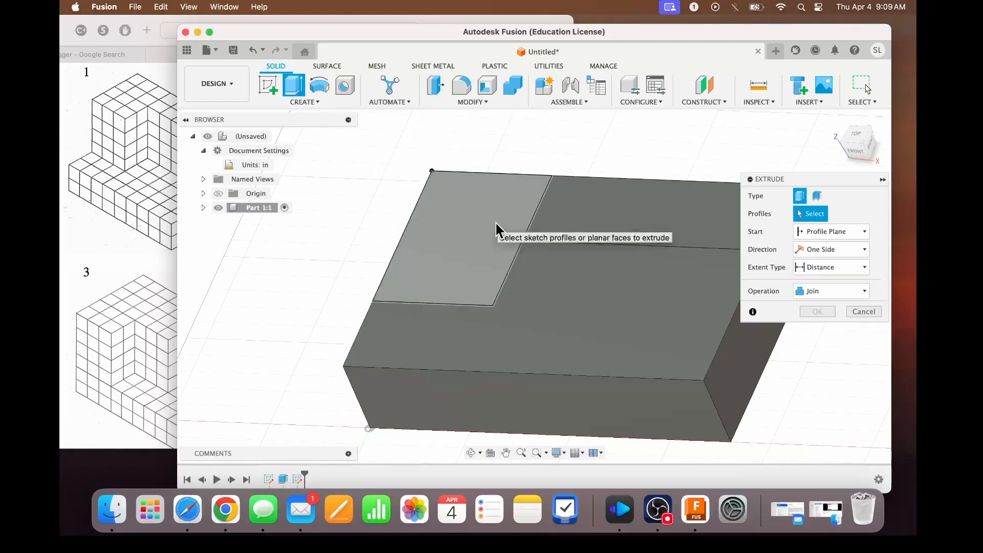
pyautogui.click(553, 215)
pyautogui.click(490, 214)
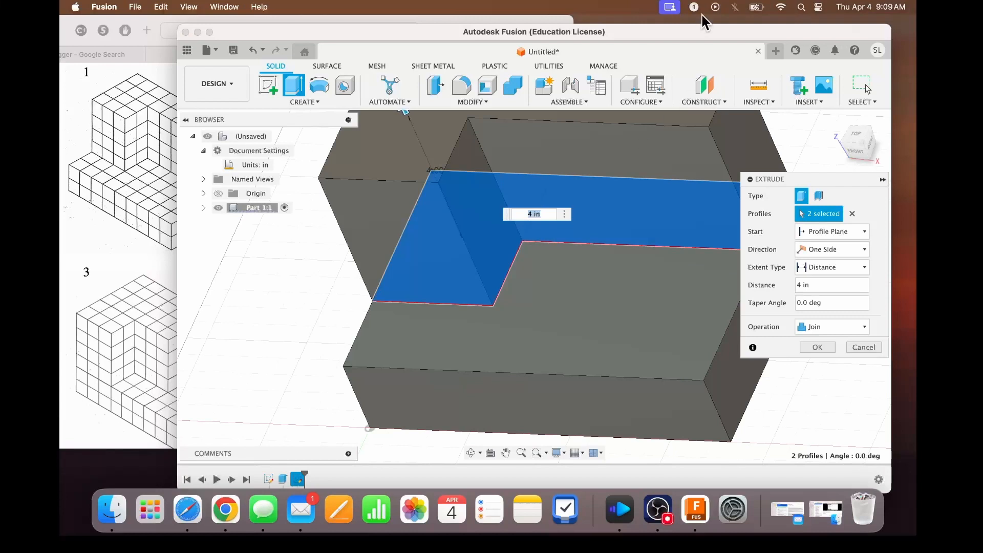
pyautogui.moveTo(703, 30); pyautogui.dragTo(690, 31)
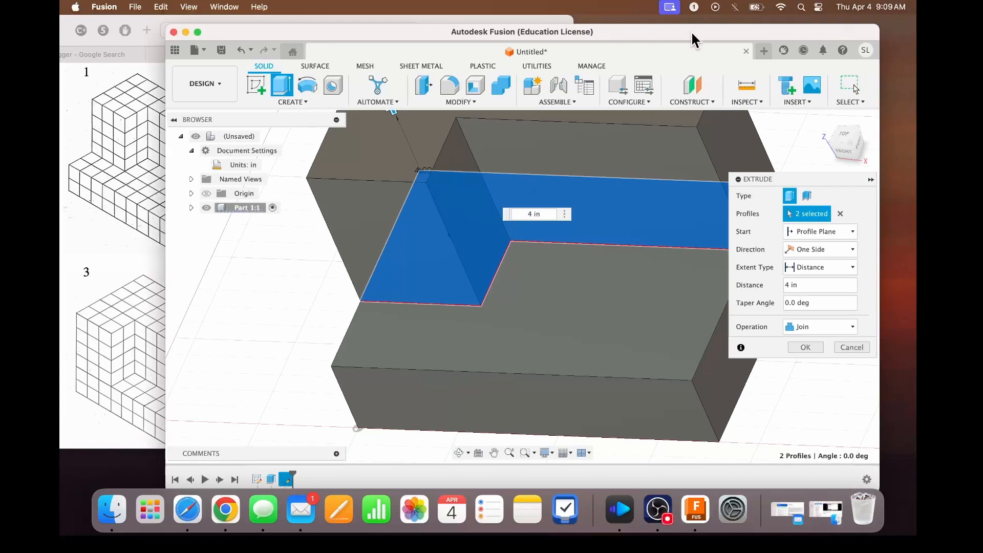
pyautogui.click(811, 347)
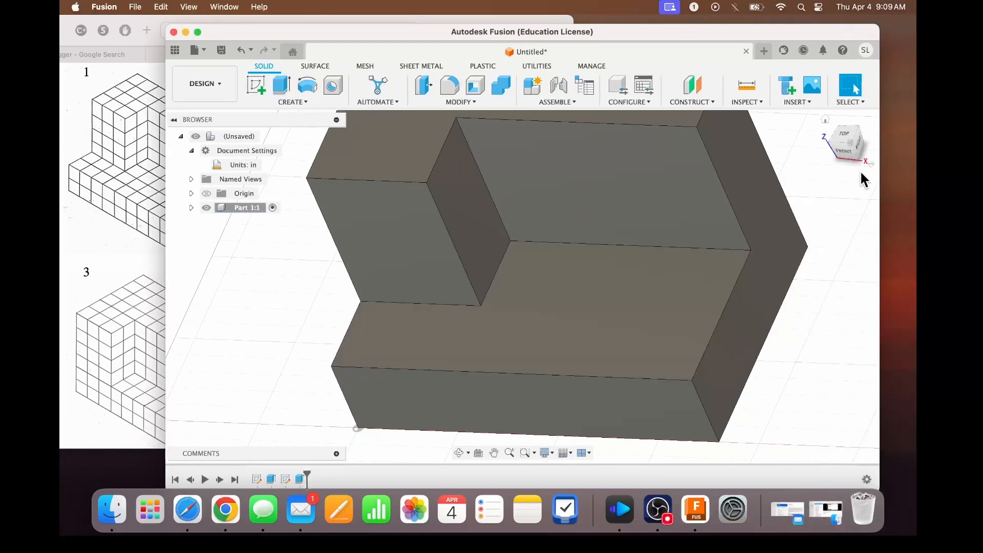
pyautogui.click(825, 120)
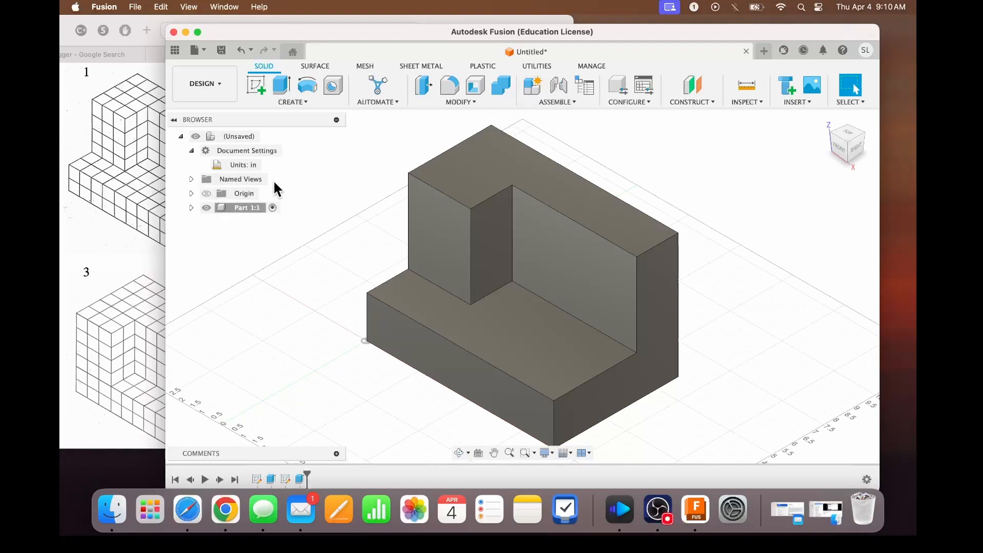
pyautogui.click(246, 210)
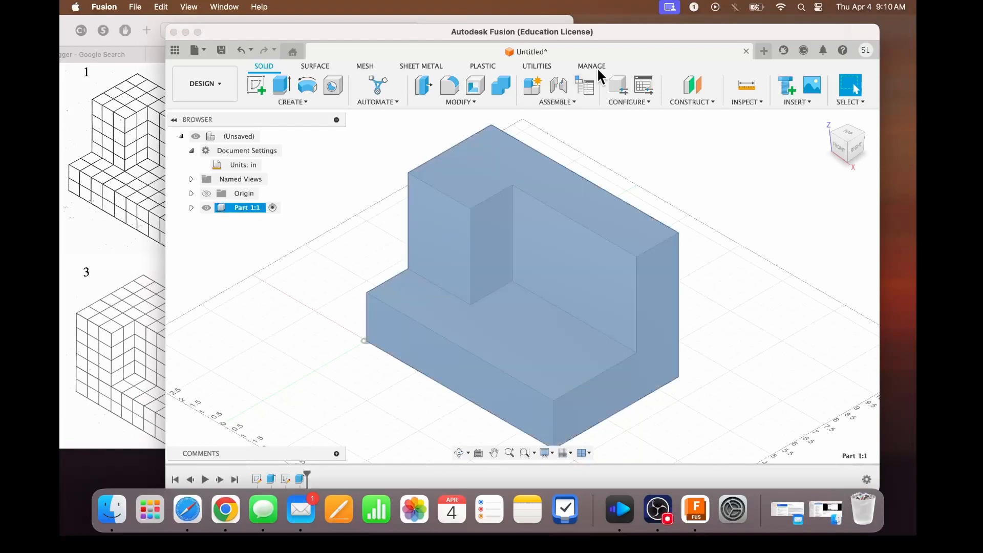
pyautogui.click(530, 85)
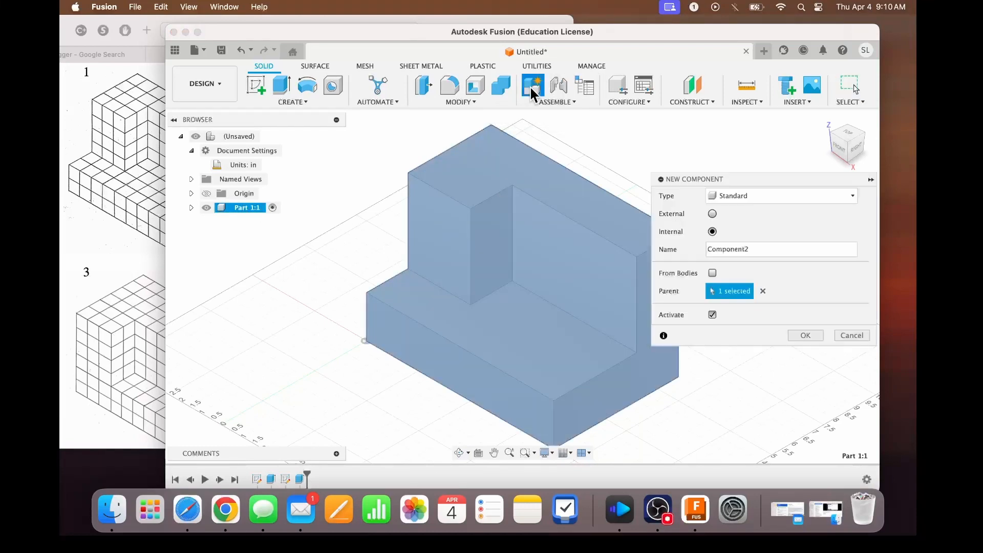
pyautogui.click(817, 334)
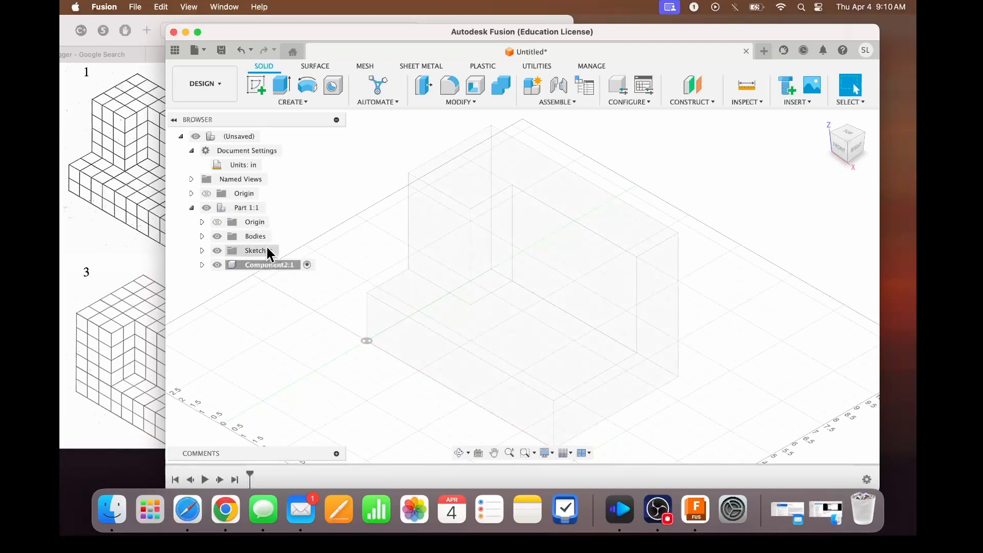
pyautogui.click(205, 206)
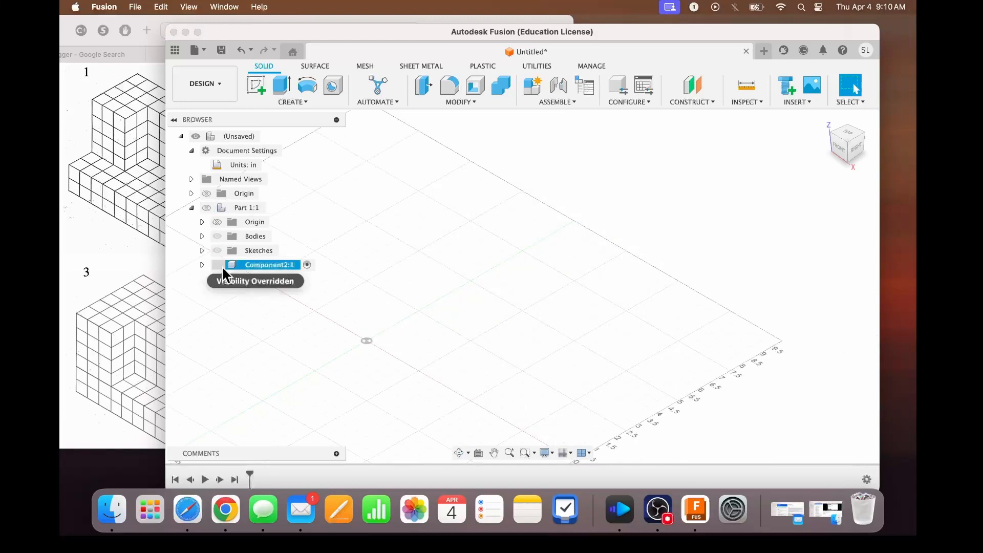
pyautogui.click(205, 206)
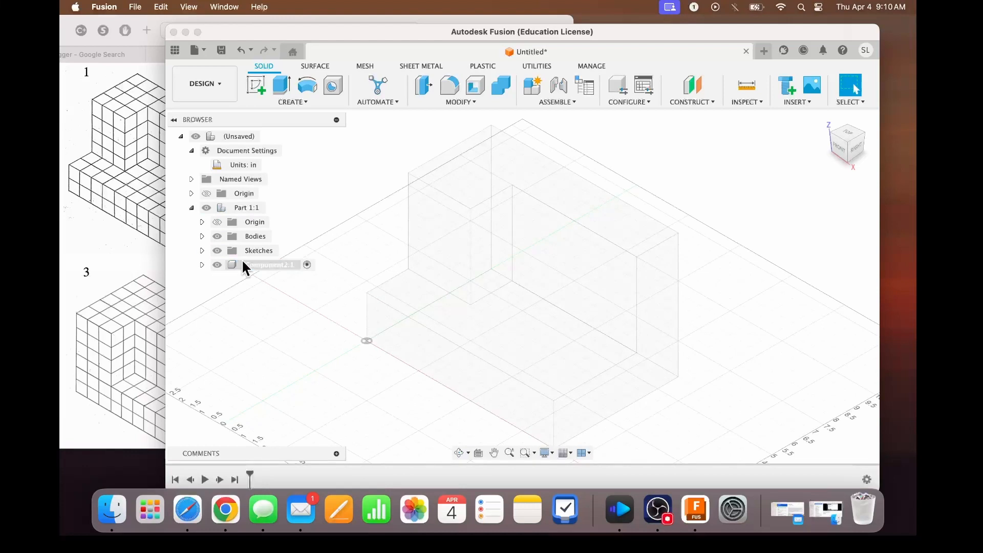
pyautogui.press('super+z')
pyautogui.press('super+z')
pyautogui.press('super+z')
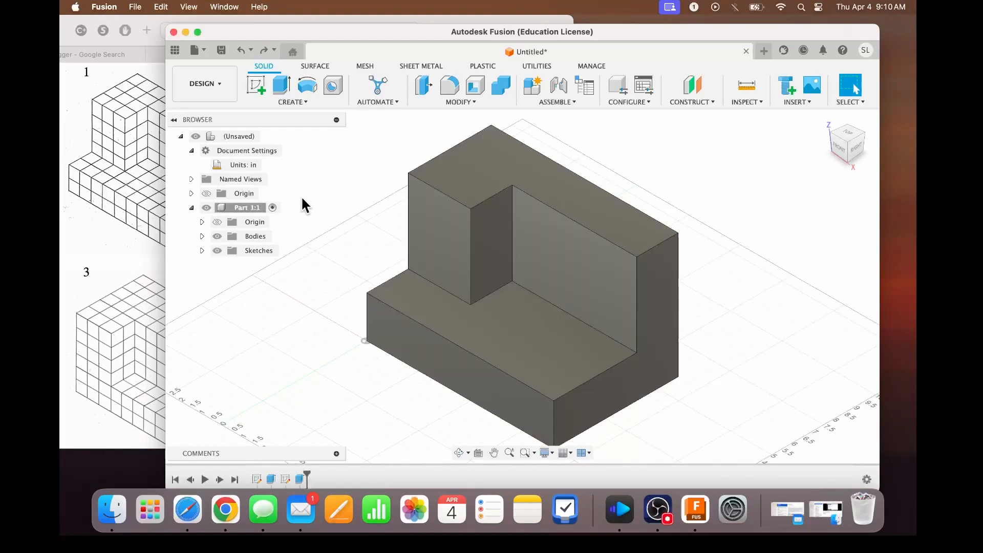
# - Activate the top-level assembly, create an internal standard component in it named Part 2, and hide Part 1
pyautogui.click(238, 137)
pyautogui.click(238, 137)
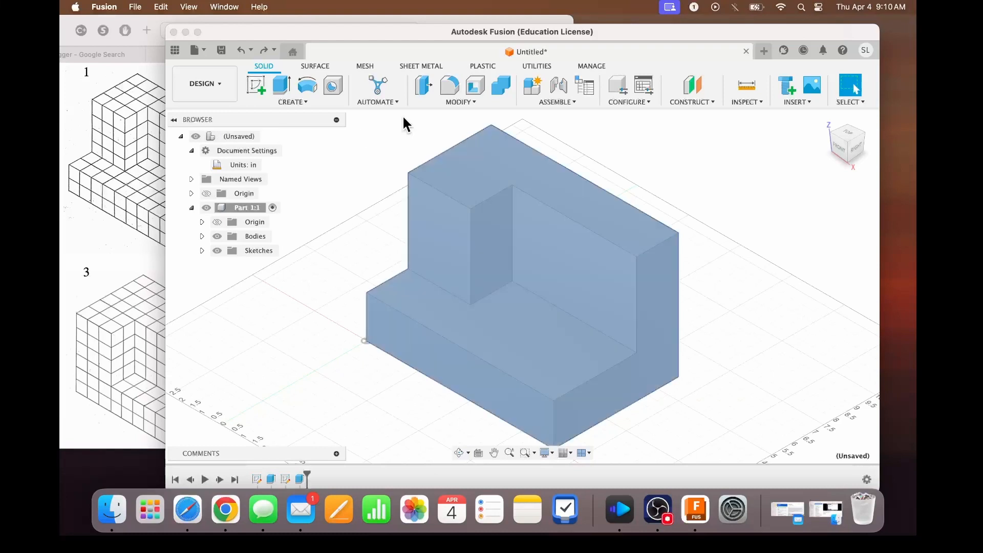
pyautogui.click(534, 49)
pyautogui.click(268, 137)
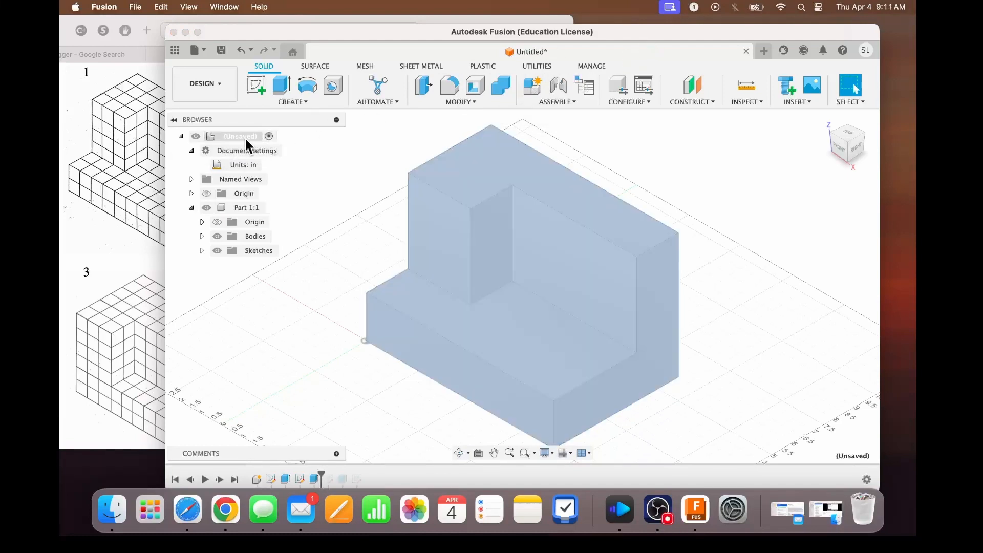
pyautogui.click(537, 87)
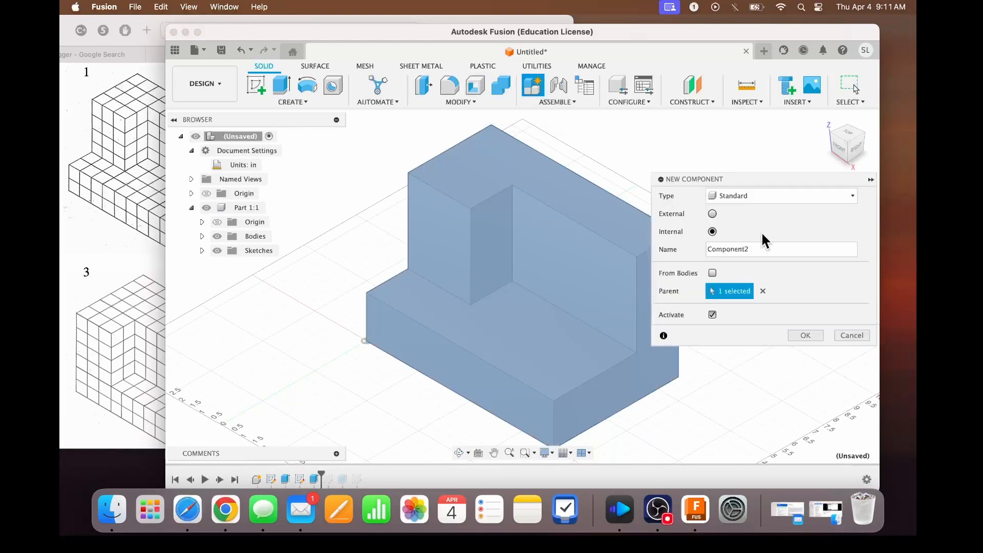
pyautogui.doubleClick(766, 248)
pyautogui.write('Part 2')
pyautogui.press('Return')
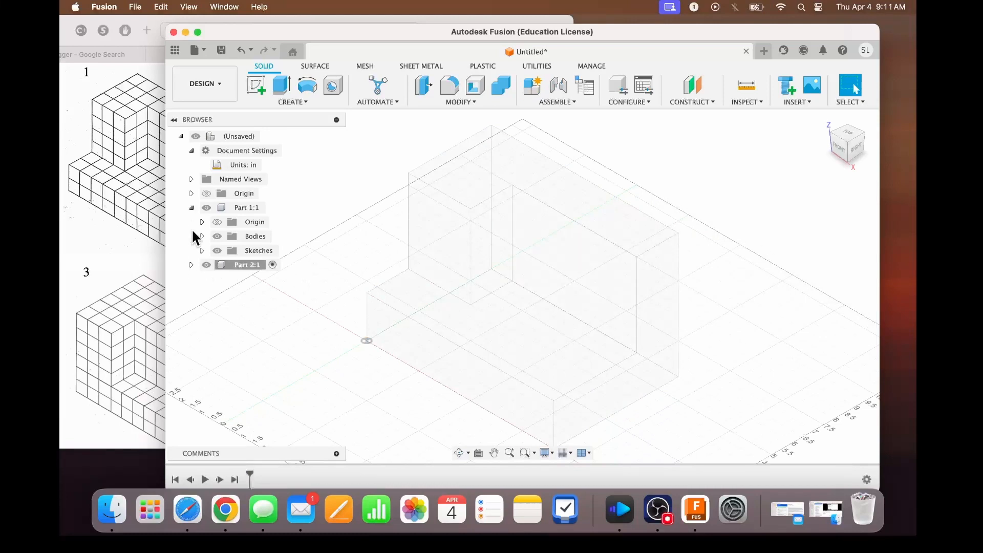
pyautogui.click(205, 207)
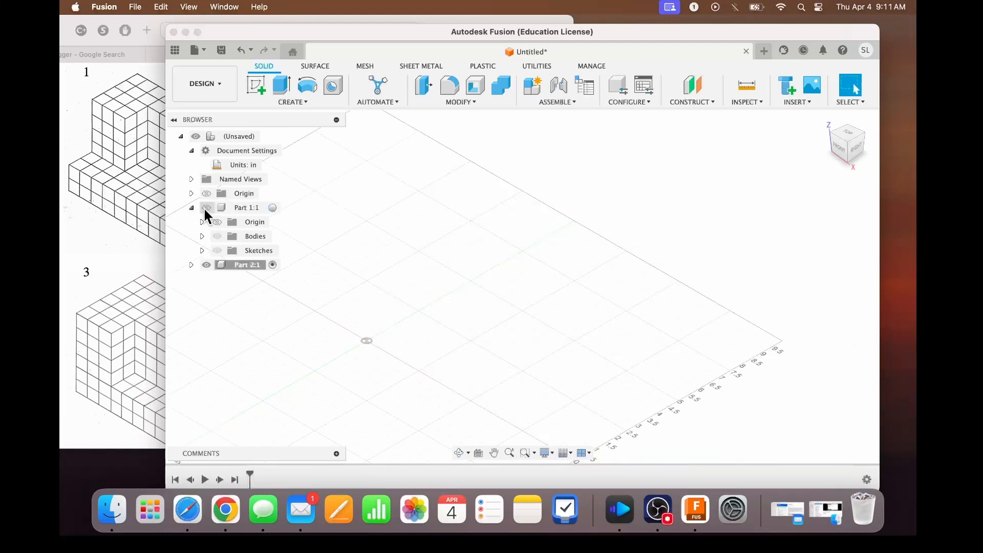
pyautogui.click(206, 267)
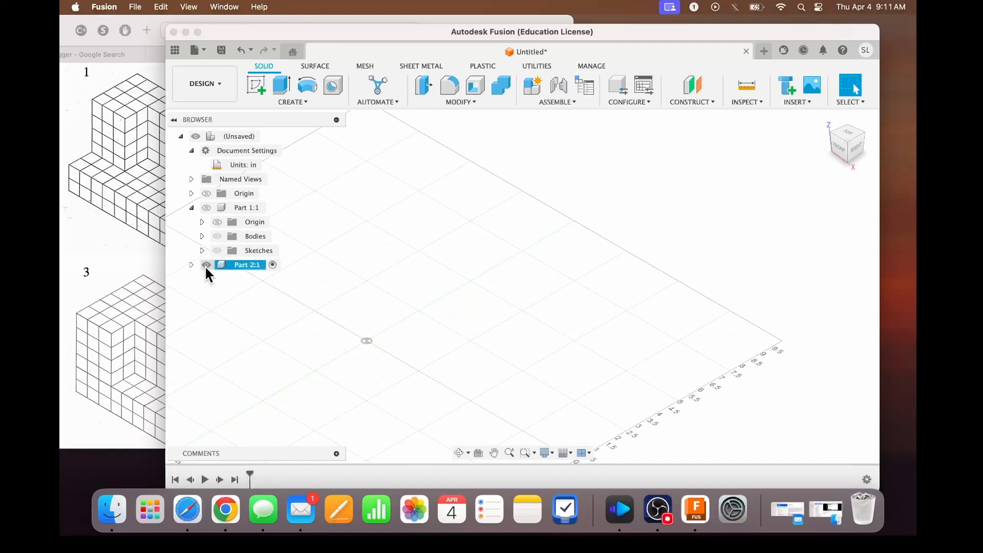
# - Start a new sketch for Part 2 on the horizontal XY origin plane
pyautogui.moveTo(426, 32); pyautogui.dragTo(711, 71)
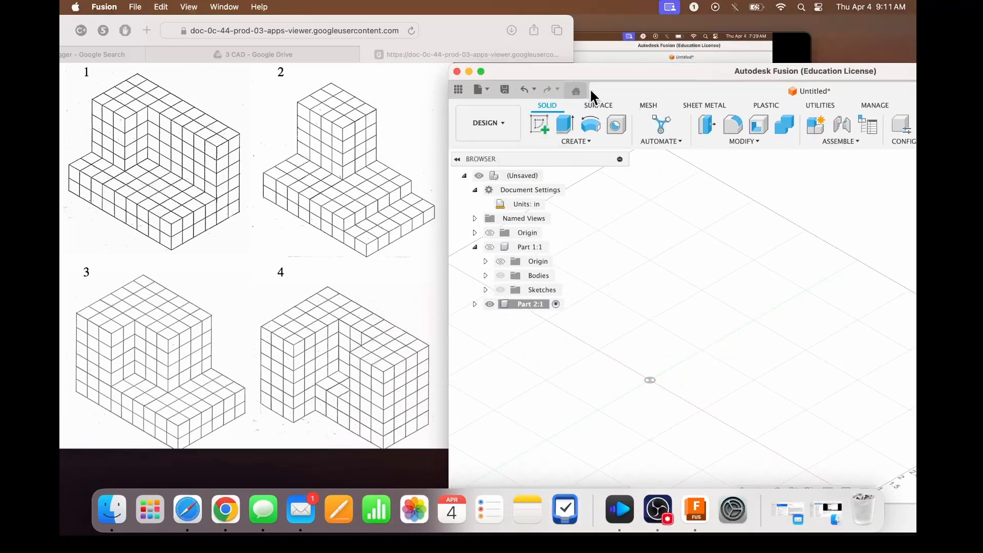
pyautogui.moveTo(601, 74); pyautogui.dragTo(576, 47)
pyautogui.click(521, 93)
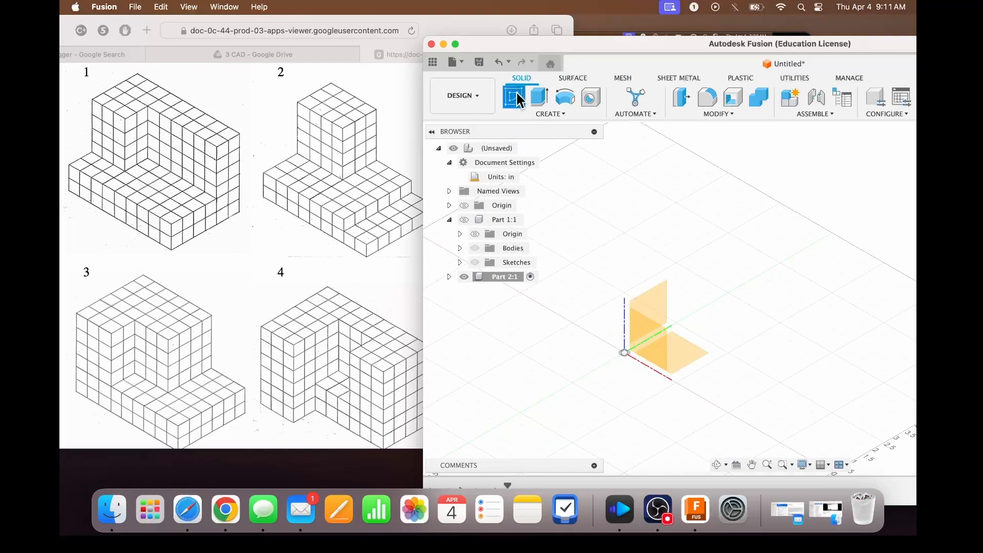
pyautogui.moveTo(611, 39); pyautogui.dragTo(485, 25)
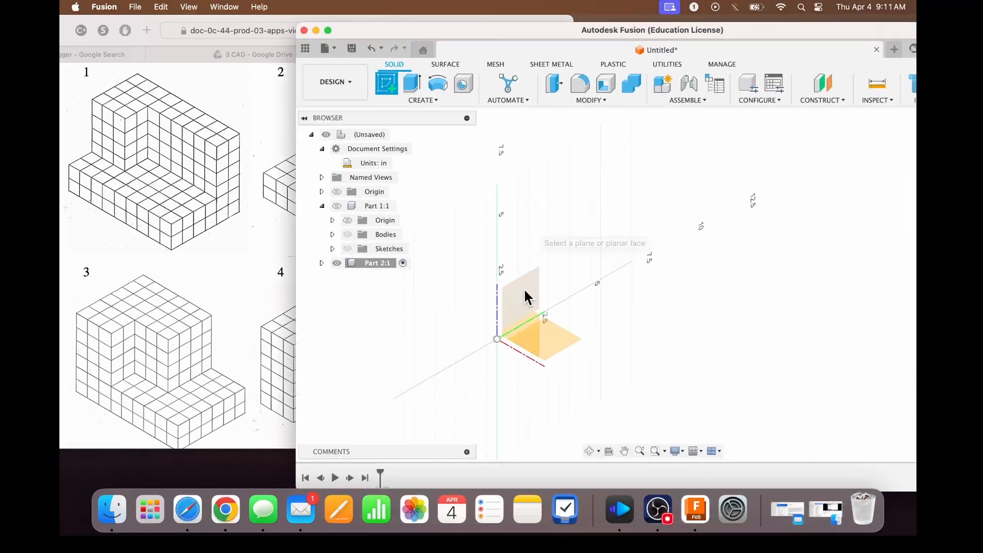
pyautogui.moveTo(762, 36); pyautogui.dragTo(654, 36)
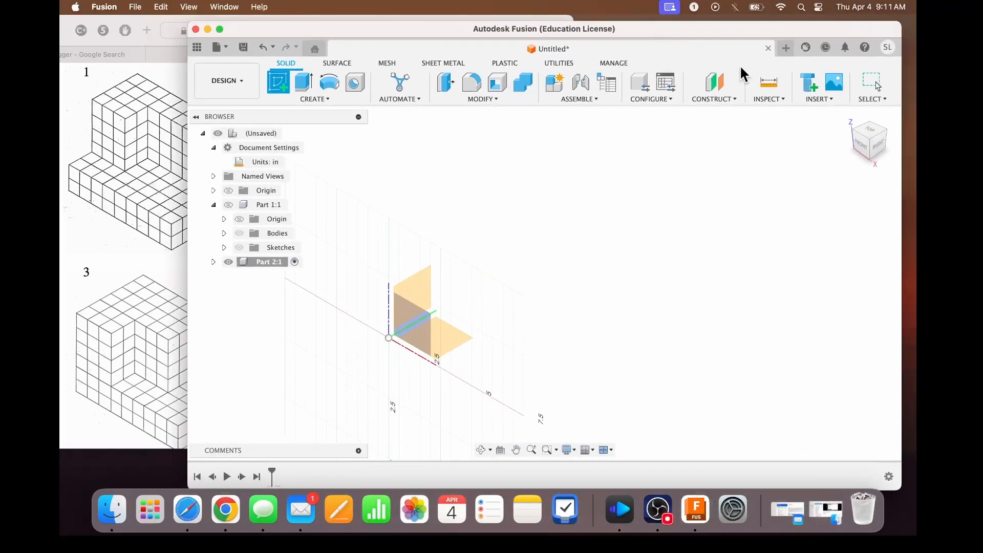
pyautogui.click(872, 130)
pyautogui.click(456, 338)
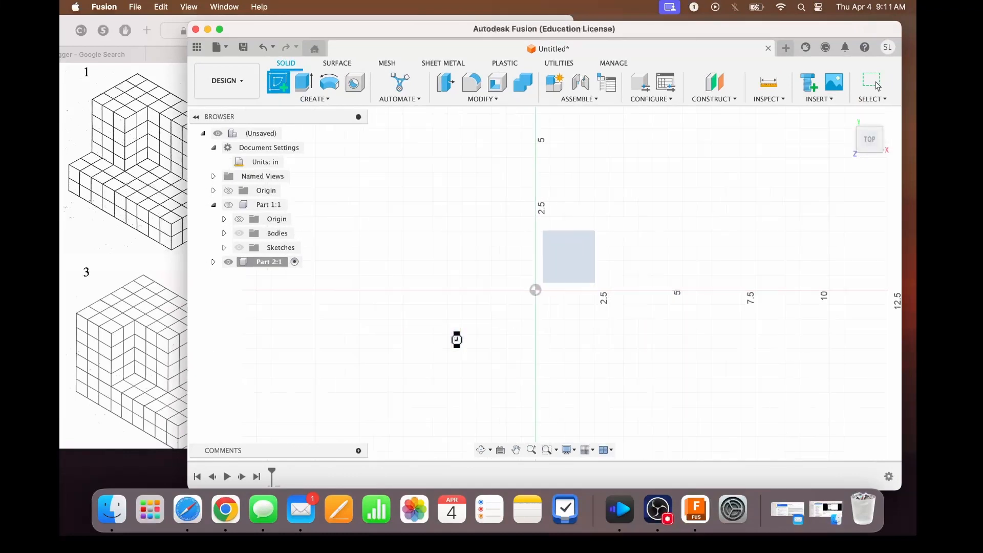
# - Check drawing 2 and sketch a two-point rectangle from the origin, 9 in along X and 6 in along Y
pyautogui.moveTo(661, 28); pyautogui.dragTo(867, 44)
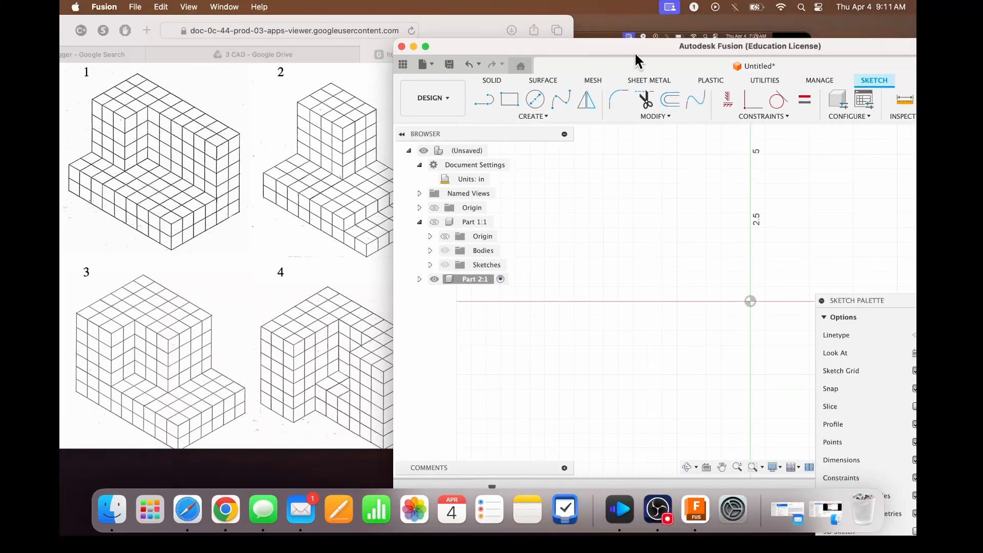
pyautogui.moveTo(634, 50); pyautogui.dragTo(690, 60)
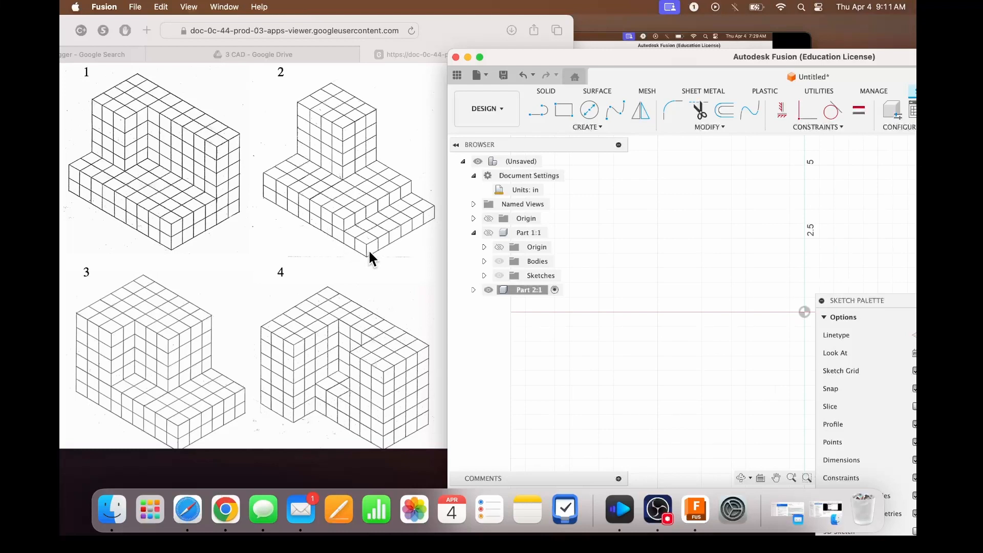
pyautogui.moveTo(643, 56); pyautogui.dragTo(437, 20)
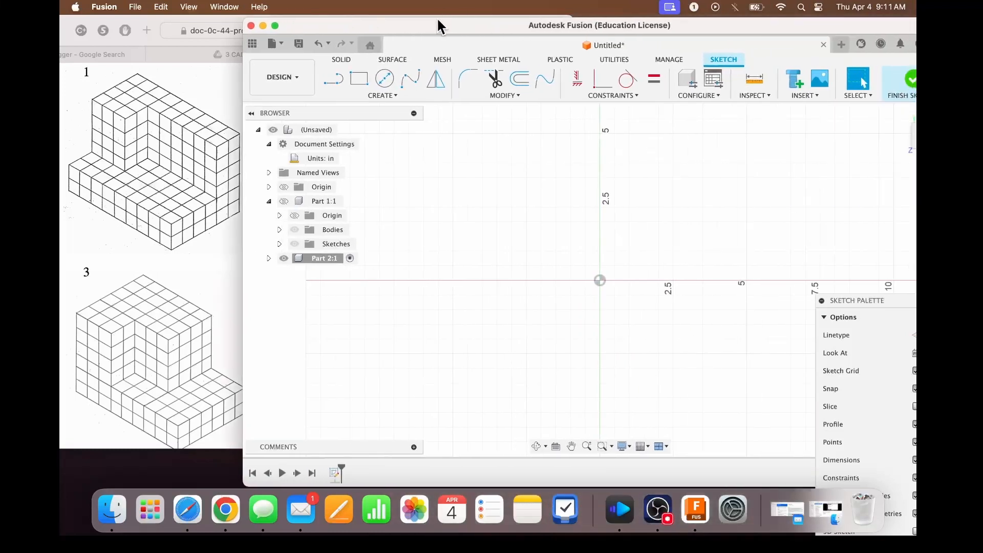
pyautogui.click(359, 79)
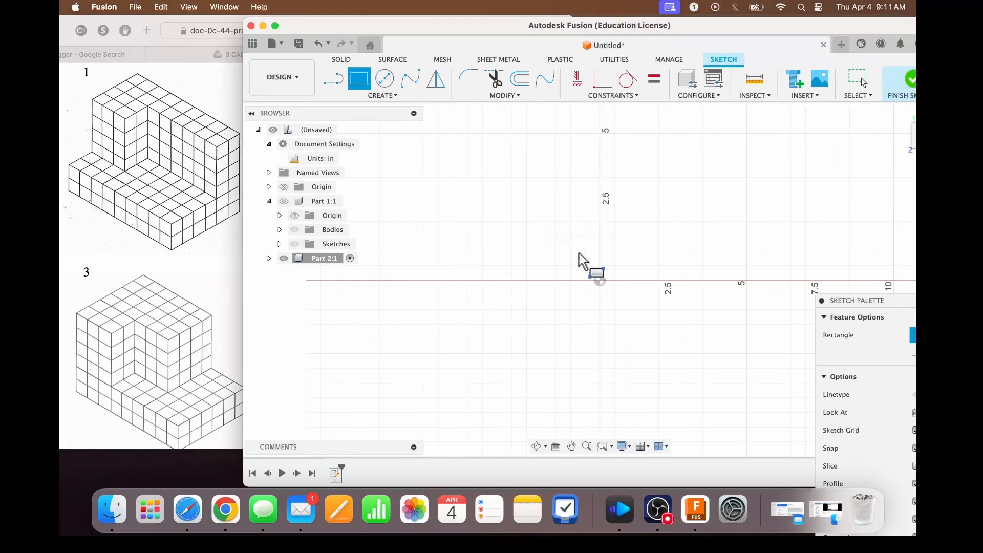
pyautogui.click(601, 280)
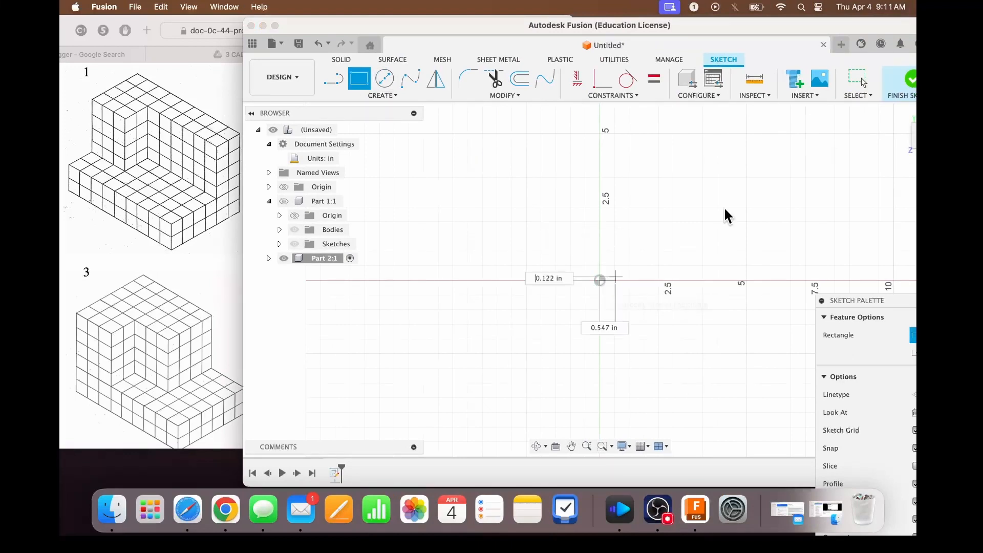
pyautogui.write('6')
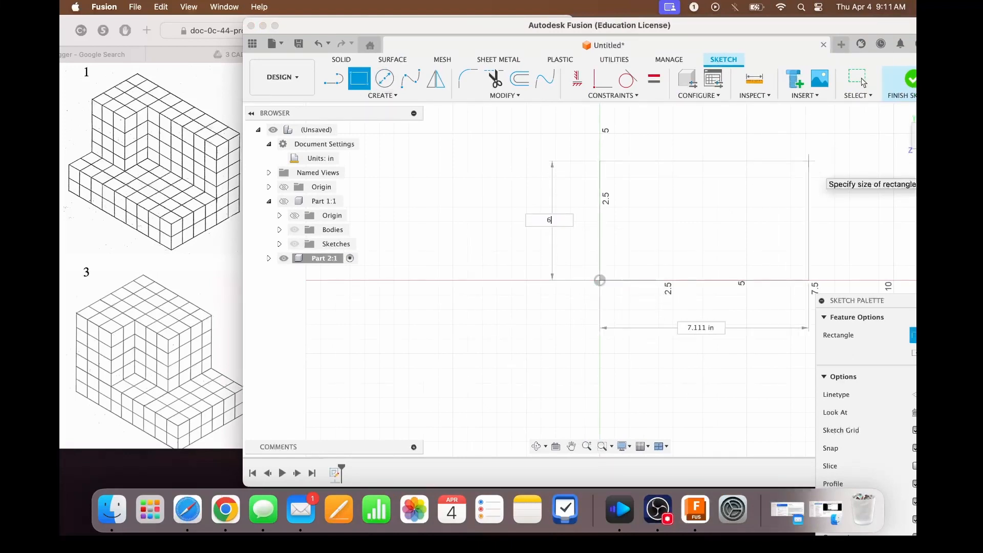
pyautogui.press('Tab')
pyautogui.write('9')
pyautogui.press('Return')
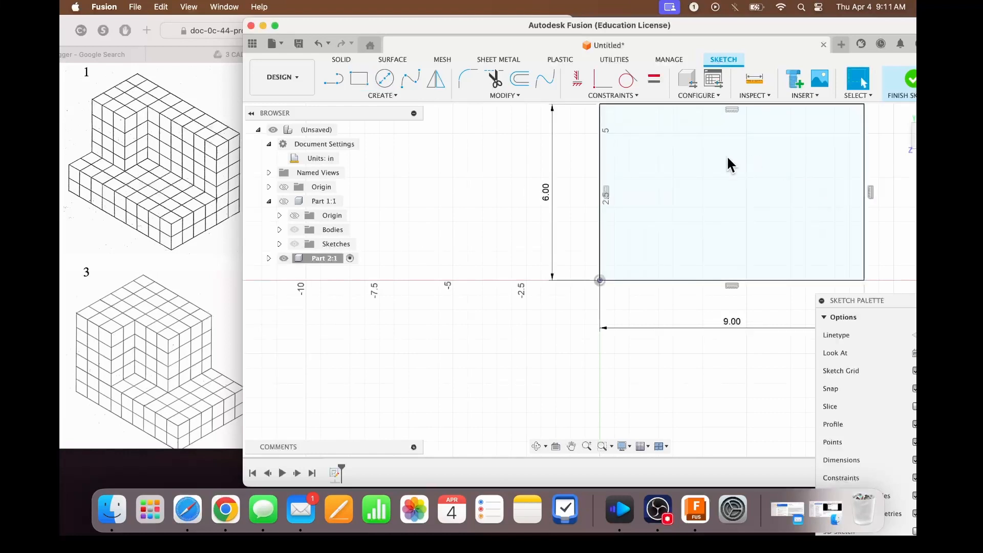
# - Extrude the rectangle profile 1 in to one side as a new body
pyautogui.press('e')
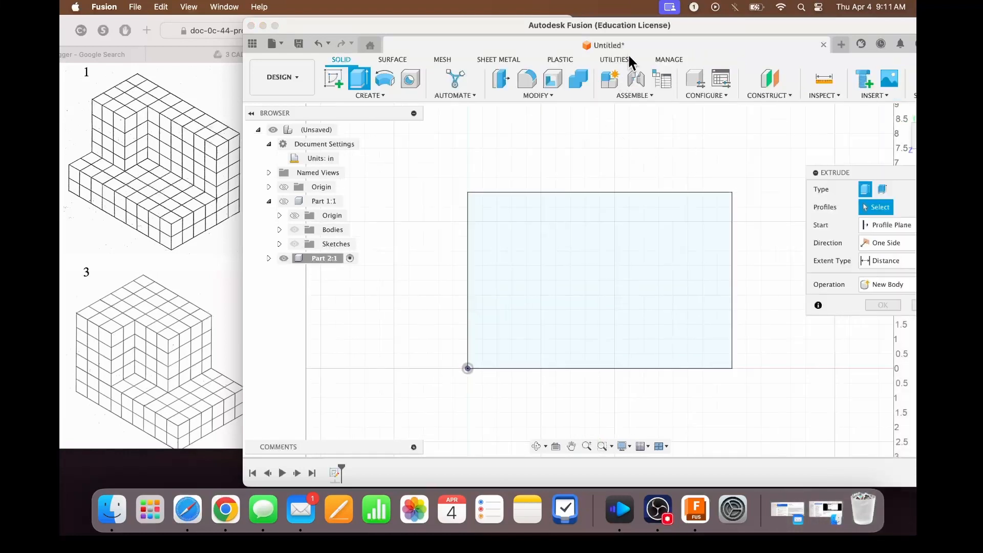
pyautogui.moveTo(464, 24); pyautogui.dragTo(722, 50)
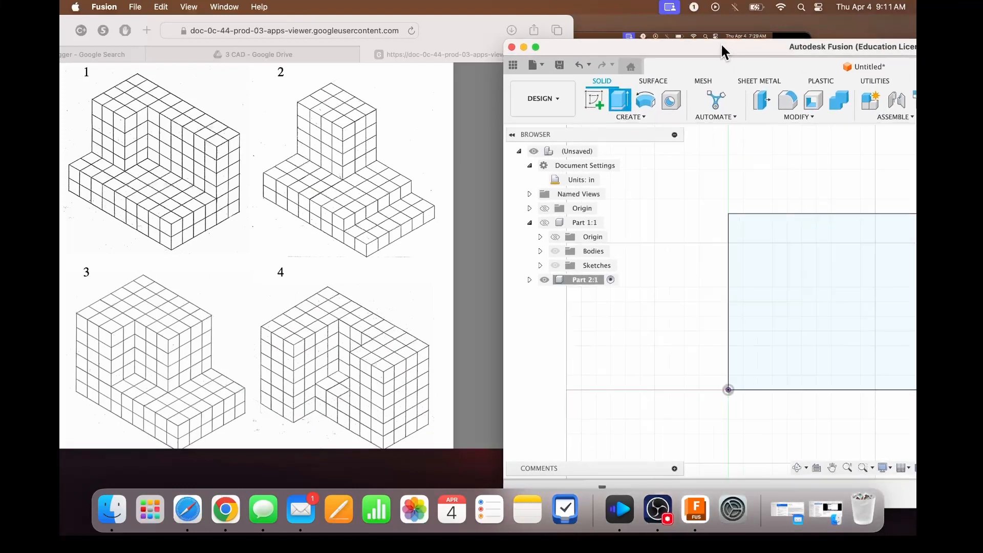
pyautogui.click(818, 284)
pyautogui.write('1')
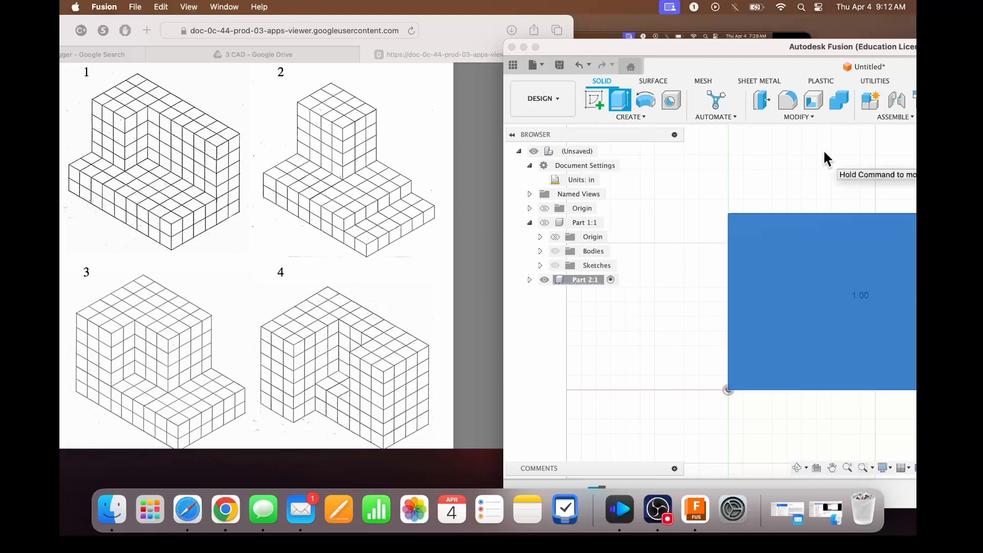
pyautogui.moveTo(763, 45); pyautogui.dragTo(540, 38)
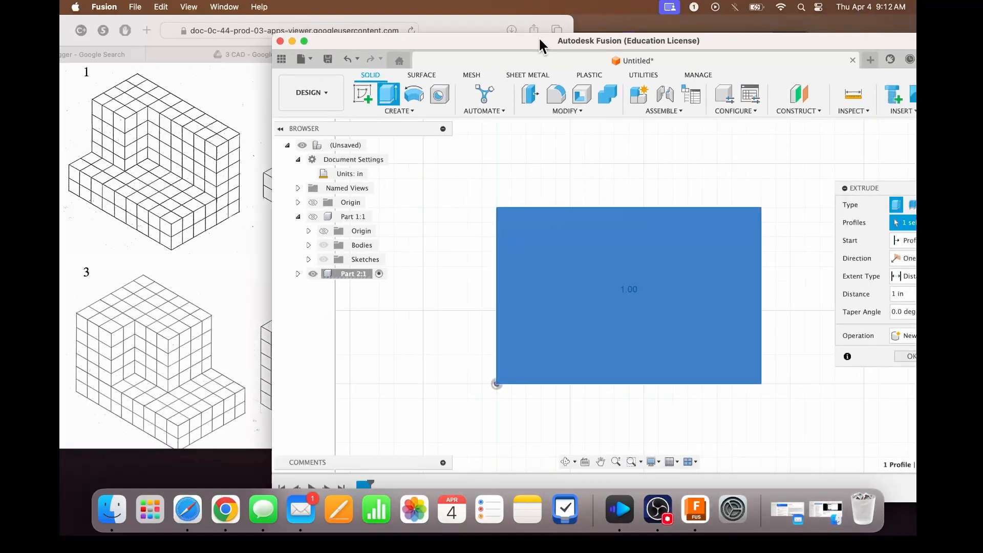
pyautogui.moveTo(725, 43); pyautogui.dragTo(675, 43)
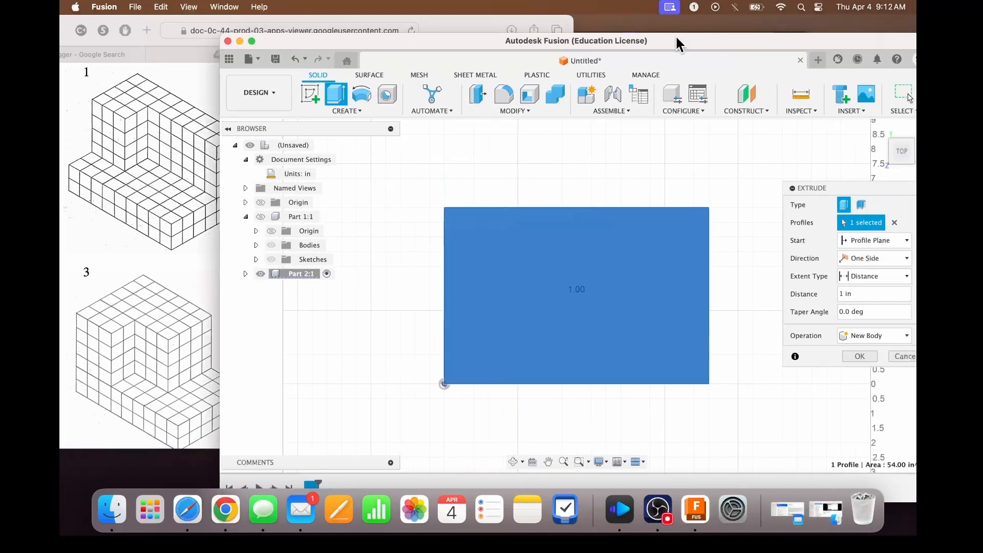
pyautogui.press('Return')
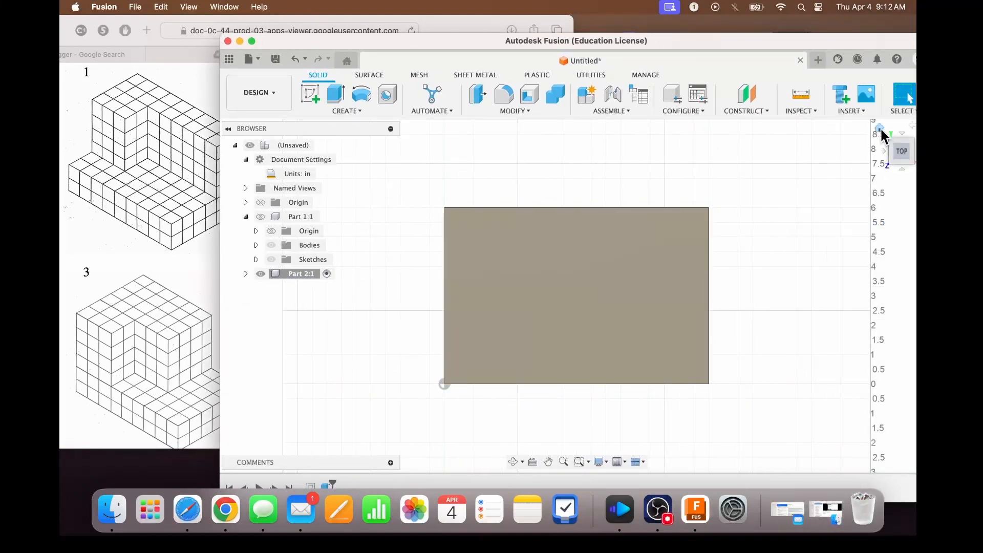
pyautogui.click(880, 127)
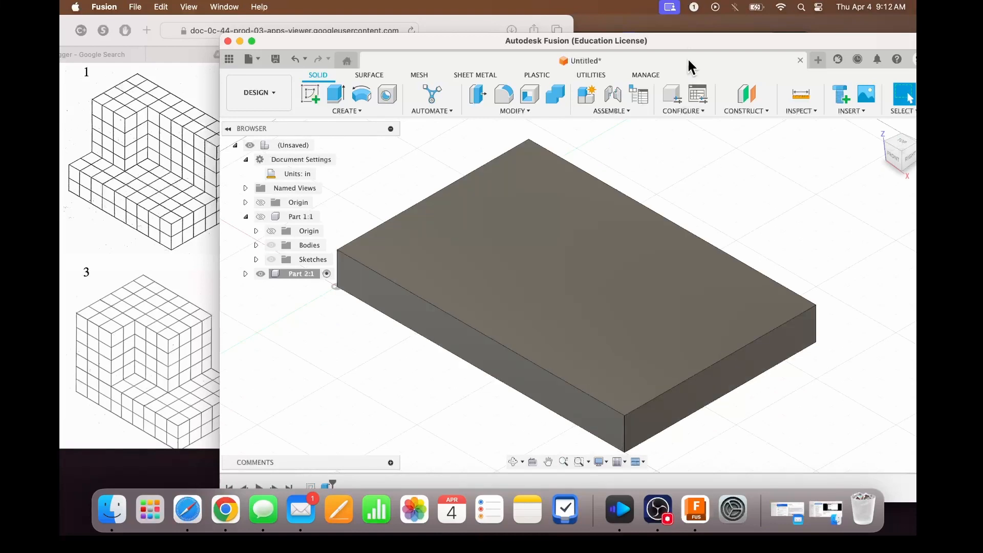
# - Start a new sketch on the top face of Part 2's base slab, with drawing 2 in view
pyautogui.moveTo(687, 40); pyautogui.dragTo(885, 97)
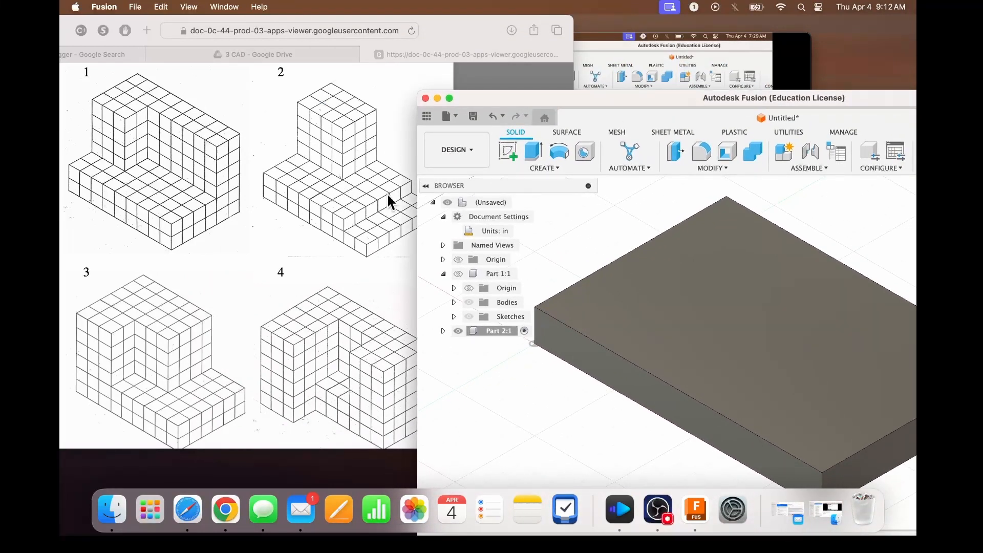
pyautogui.click(508, 152)
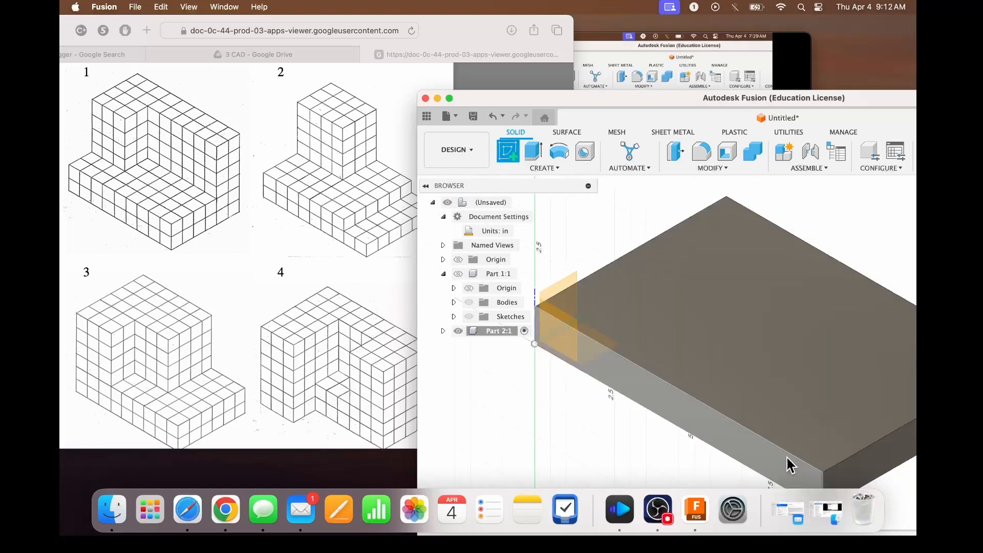
pyautogui.click(539, 359)
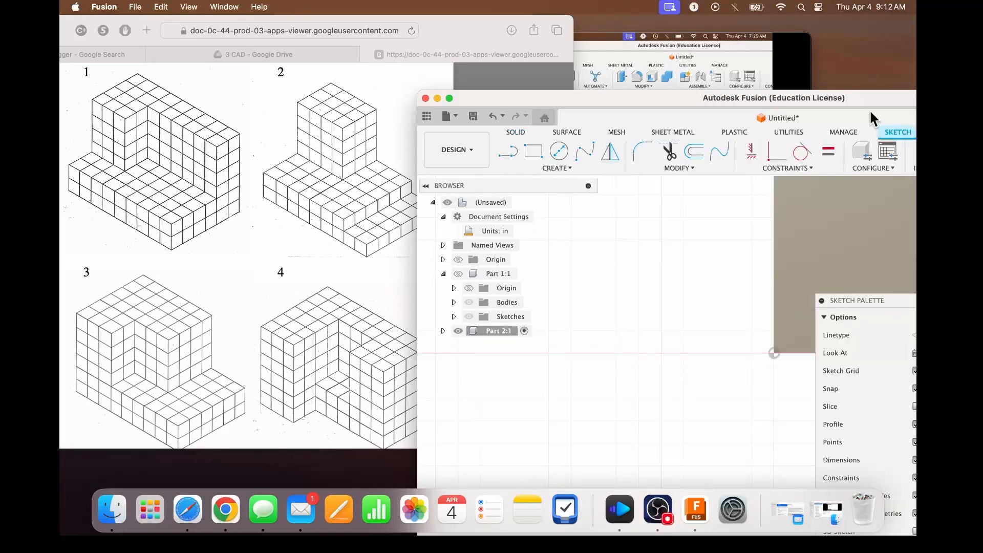
pyautogui.moveTo(868, 98); pyautogui.dragTo(536, 75)
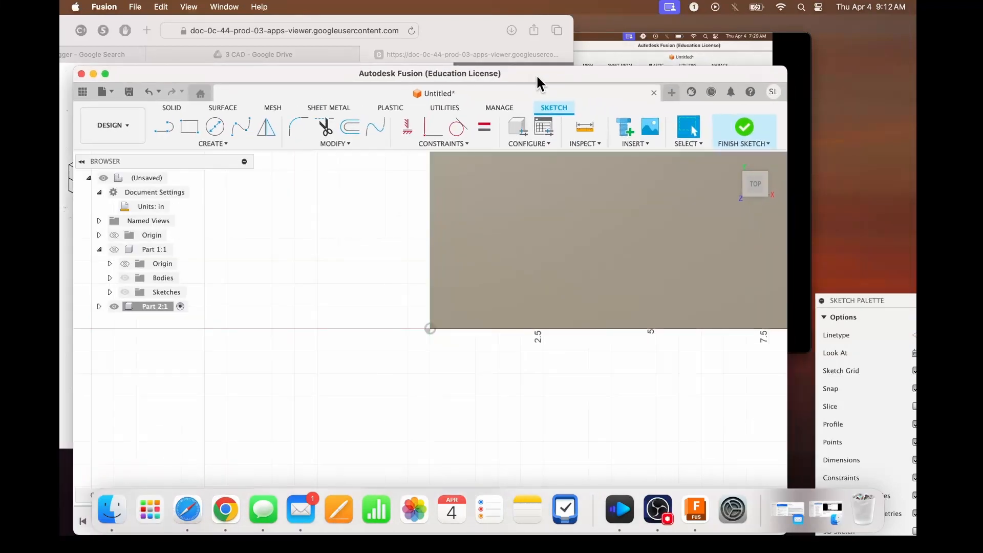
pyautogui.click(188, 127)
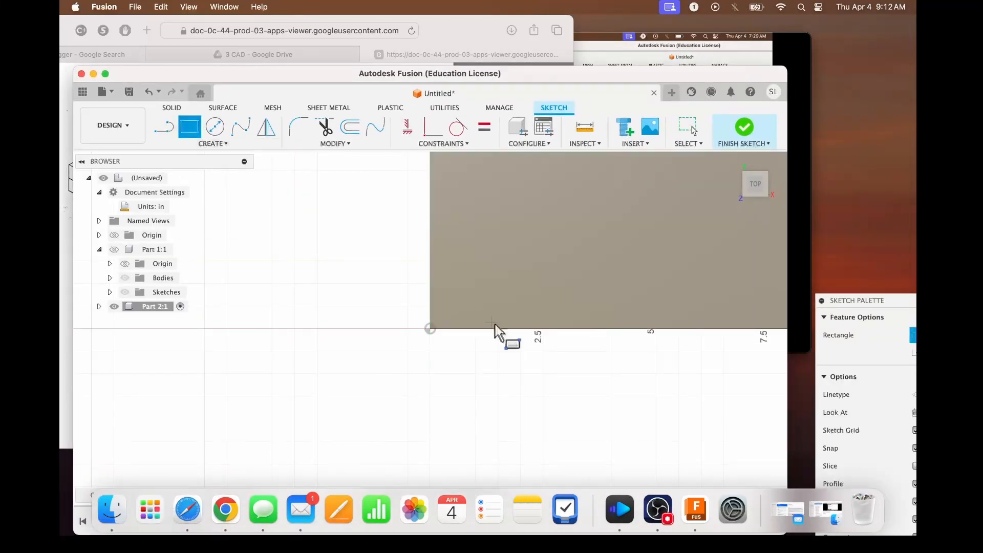
pyautogui.click(474, 289)
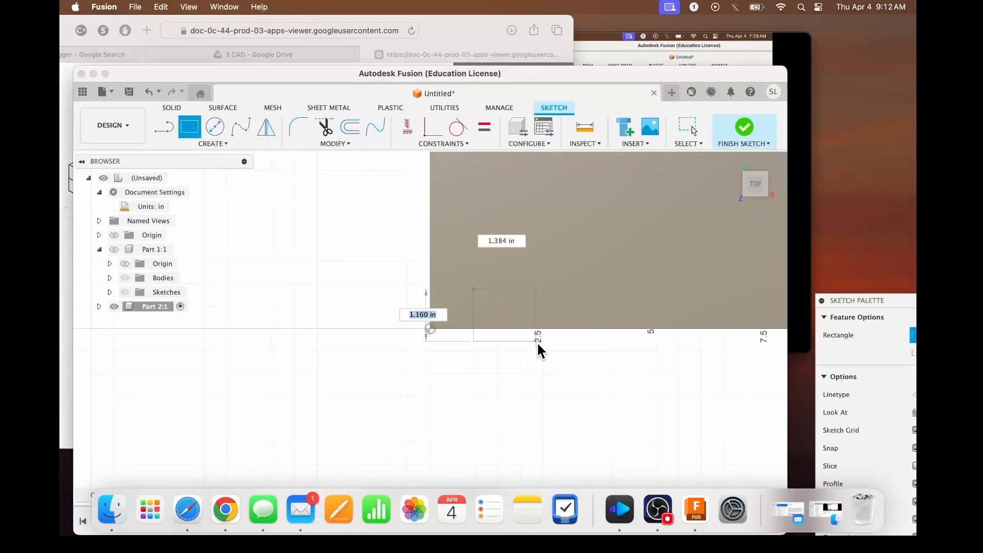
pyautogui.click(565, 369)
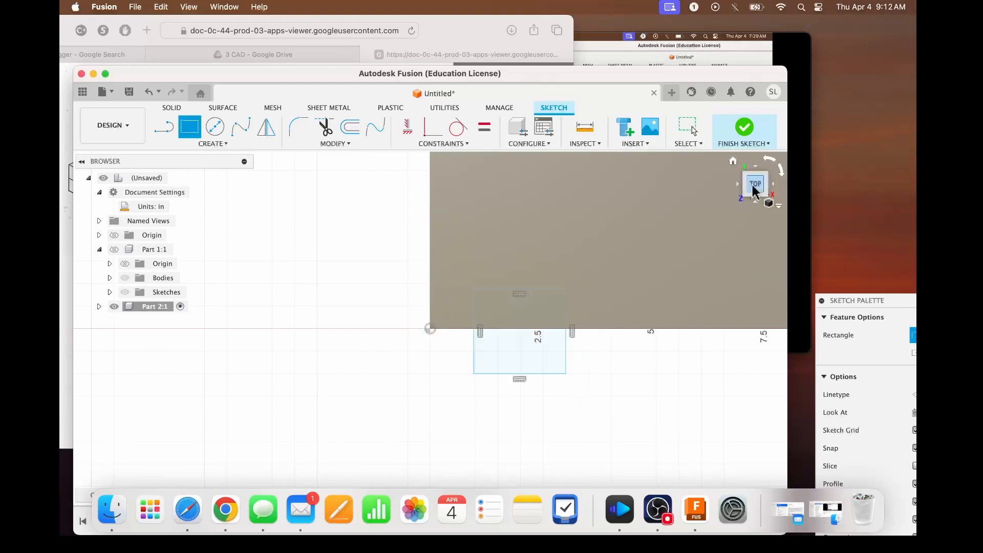
pyautogui.moveTo(754, 191)
pyautogui.mouseDown()
pyautogui.moveTo(751, 125)
pyautogui.moveTo(753, 190)
pyautogui.mouseUp()
pyautogui.press('Escape')
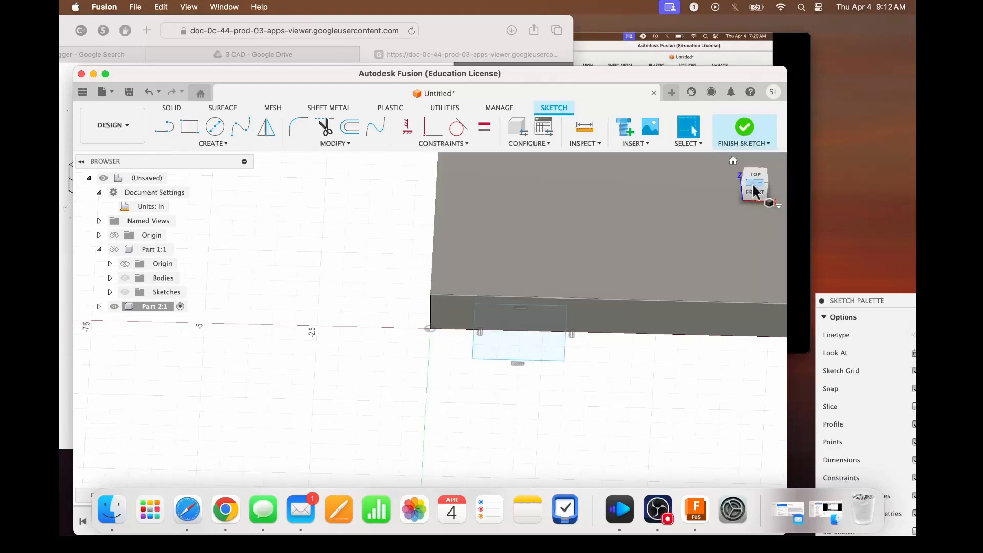
pyautogui.press('super+z')
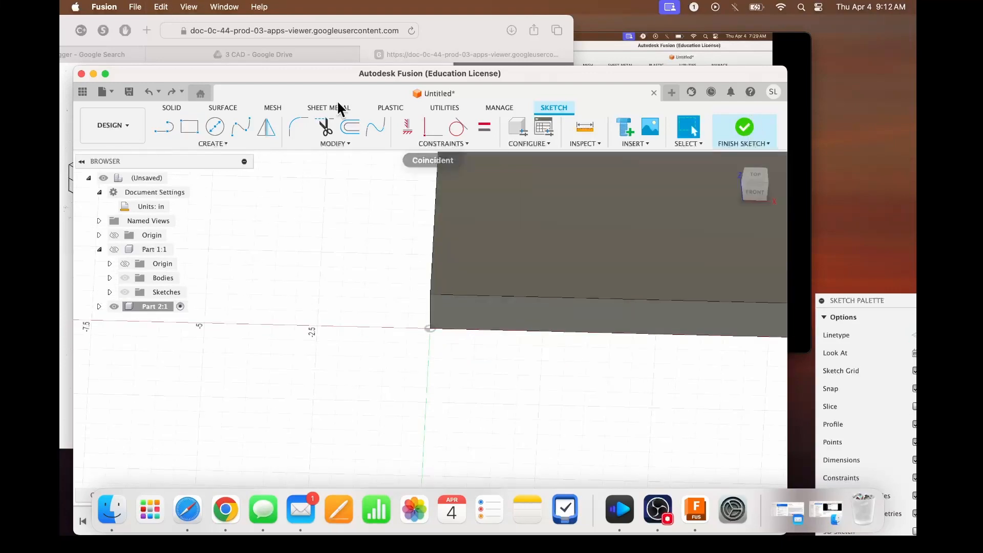
pyautogui.click(190, 126)
pyautogui.click(745, 131)
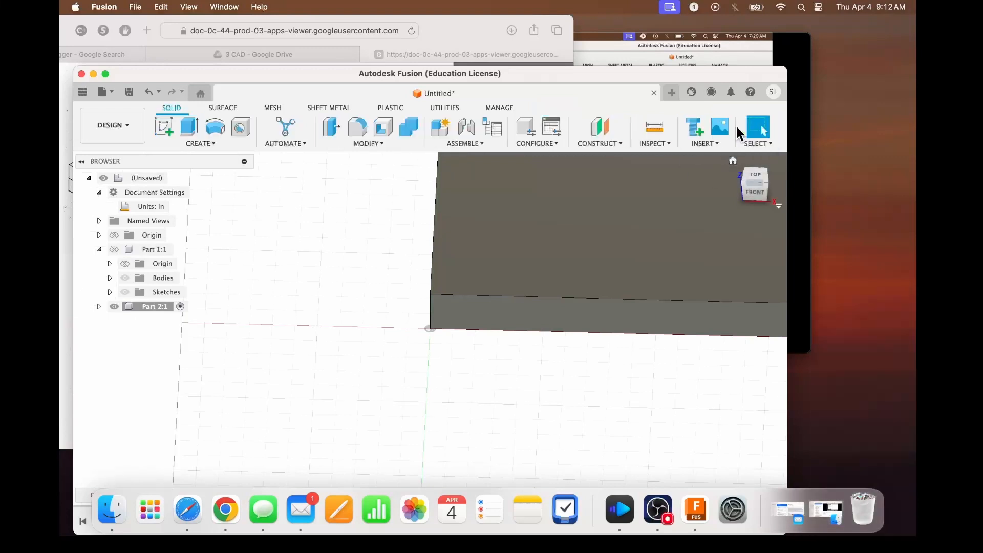
# - Start a fresh sketch on the top face of Part 2's base slab
pyautogui.click(163, 127)
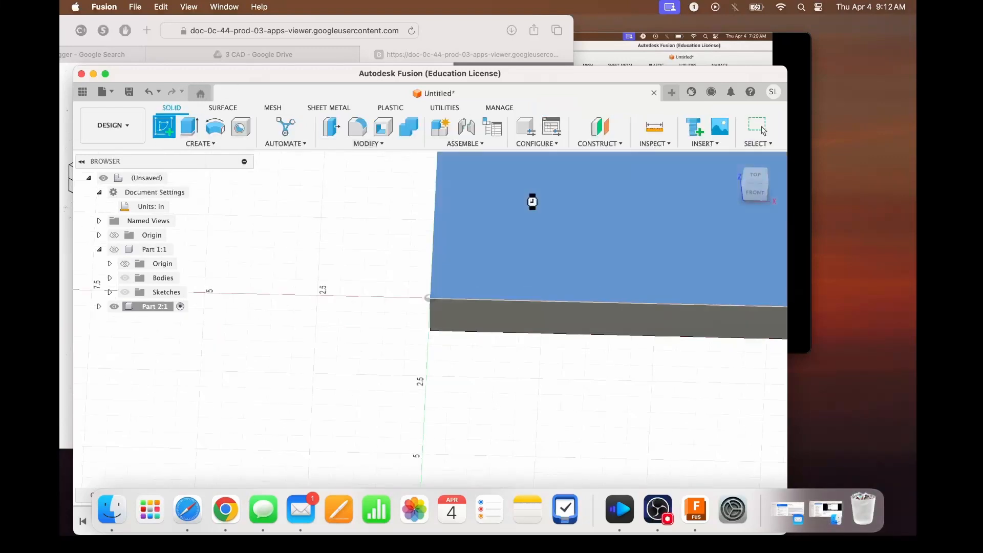
pyautogui.click(529, 202)
pyautogui.click(570, 217)
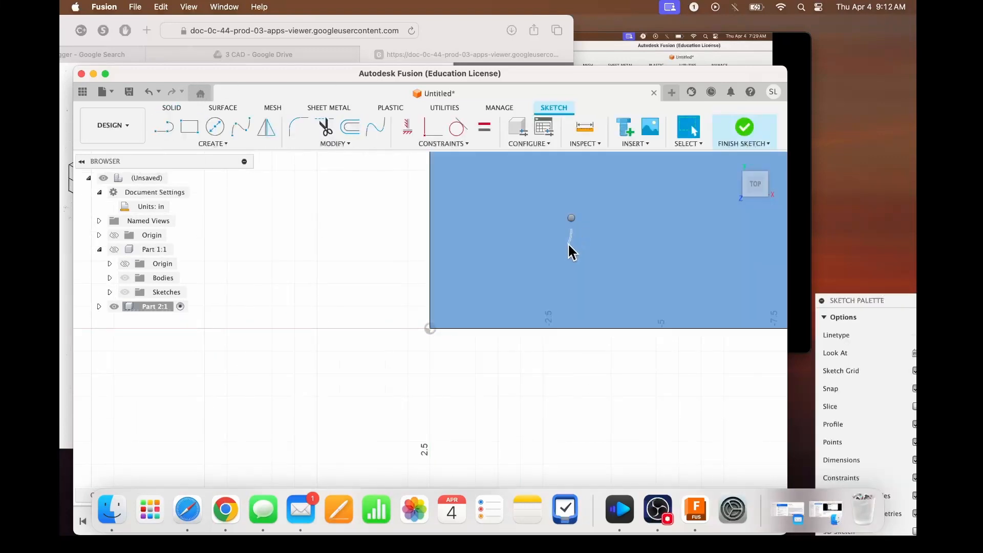
pyautogui.press('m')
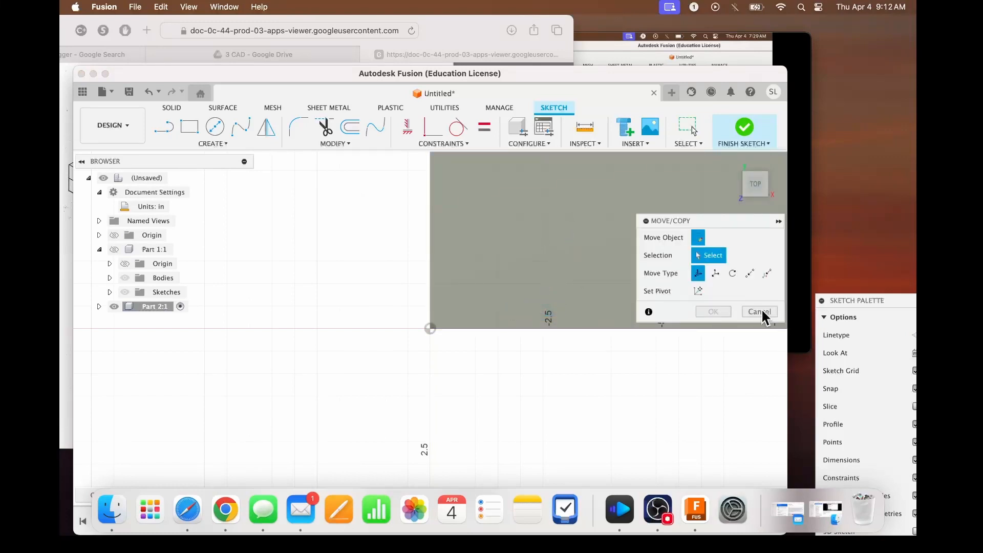
pyautogui.click(761, 309)
pyautogui.scroll(5, 617, 221)
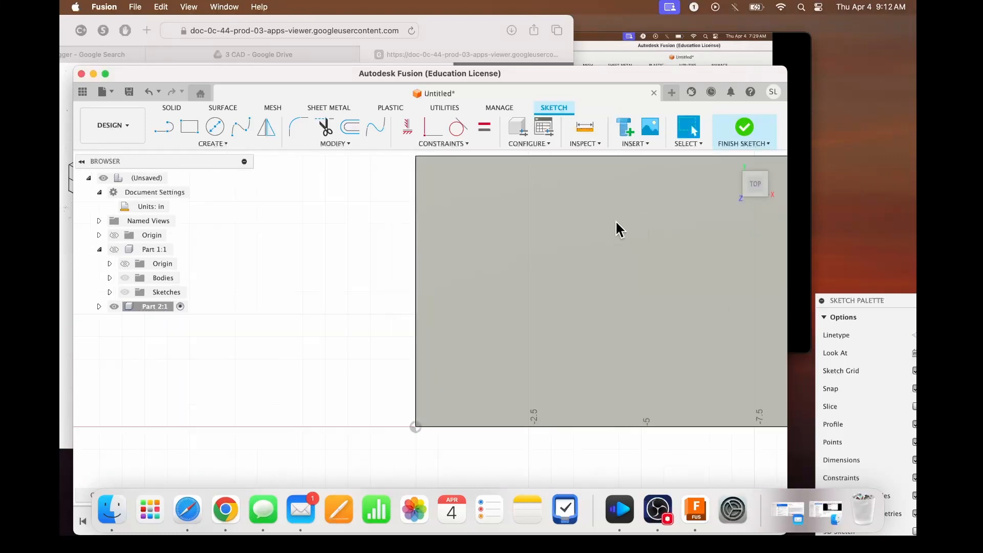
# - Check drawing 2 and sketch a two-point rectangle from the slab corner opposite the origin along Y, 7 in along X and the full 6 in depth
pyautogui.click(190, 124)
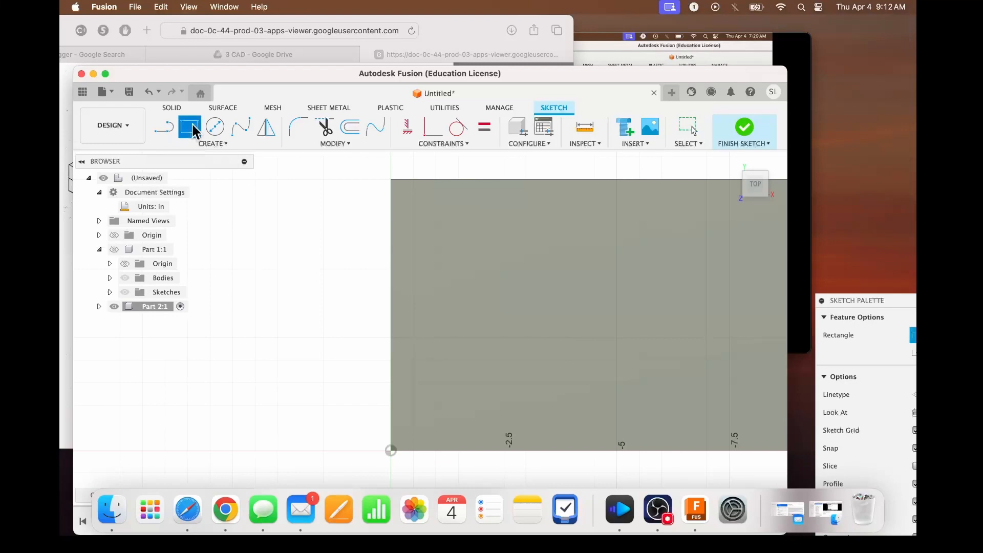
pyautogui.click(391, 180)
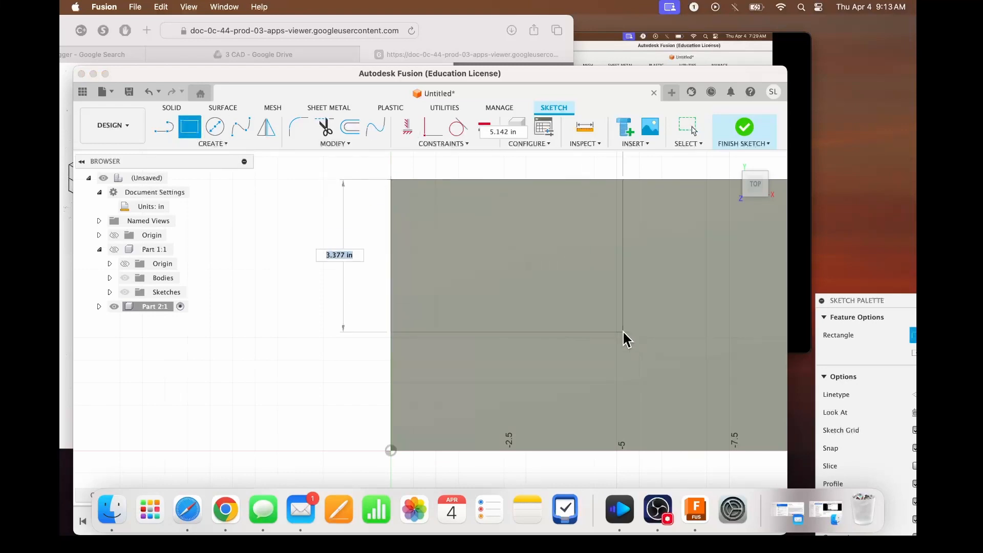
pyautogui.moveTo(549, 74); pyautogui.dragTo(831, 45)
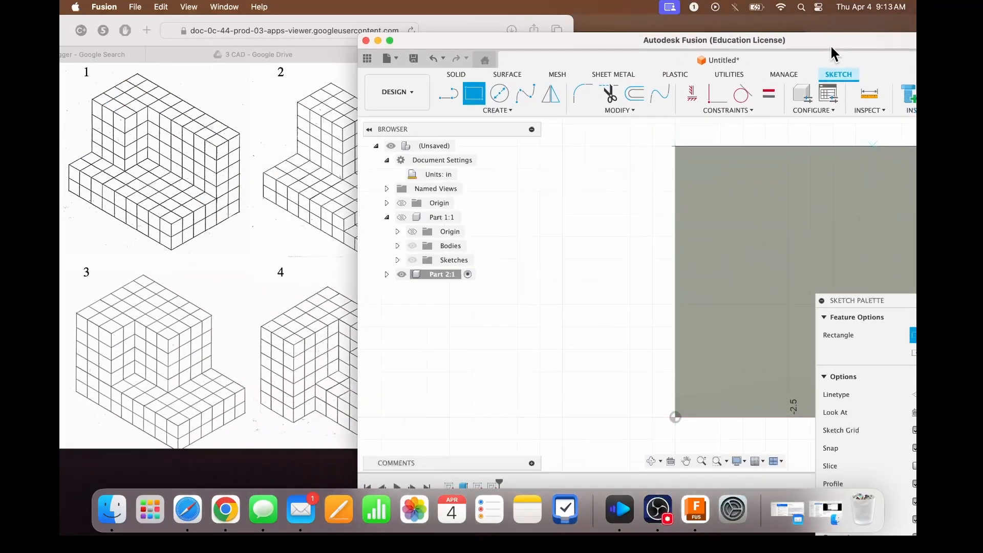
pyautogui.moveTo(473, 14); pyautogui.dragTo(284, 9)
pyautogui.moveTo(526, 36); pyautogui.dragTo(423, 12)
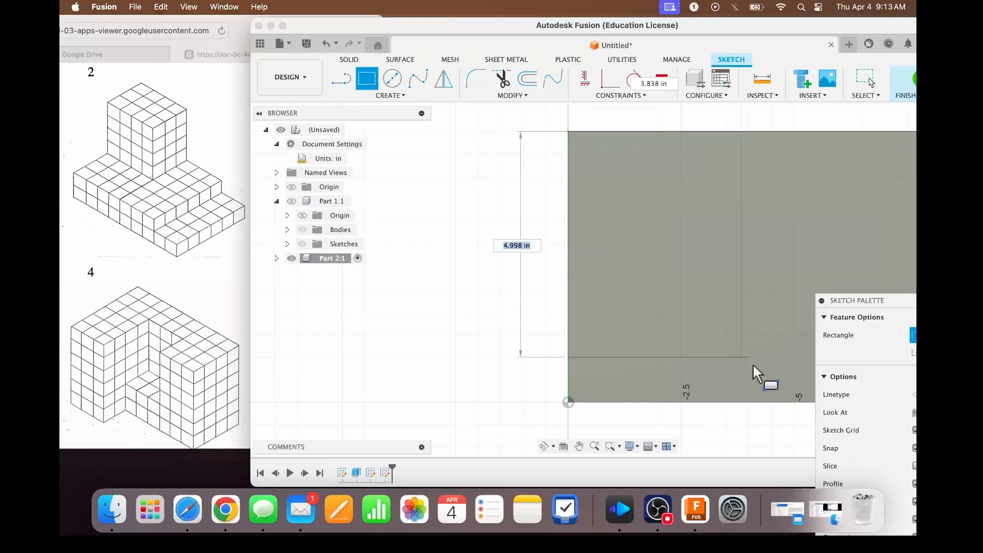
pyautogui.moveTo(832, 29); pyautogui.dragTo(751, 28)
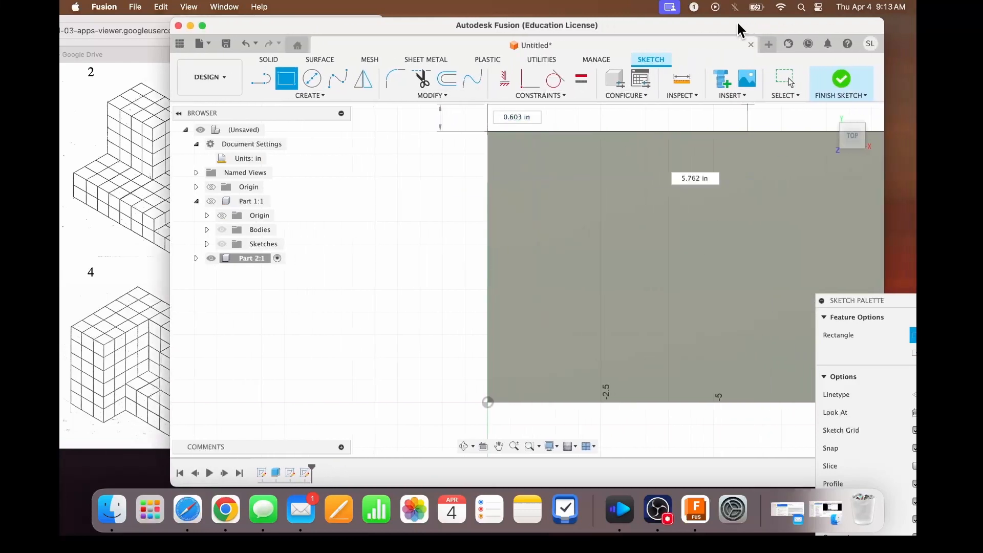
pyautogui.scroll(-2, 745, 220)
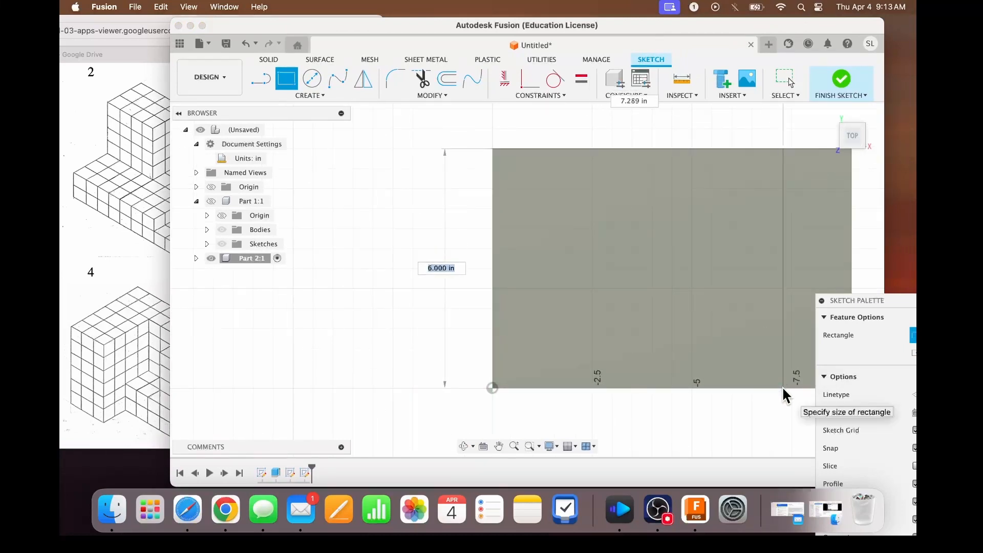
pyautogui.press('Tab')
pyautogui.press('Tab')
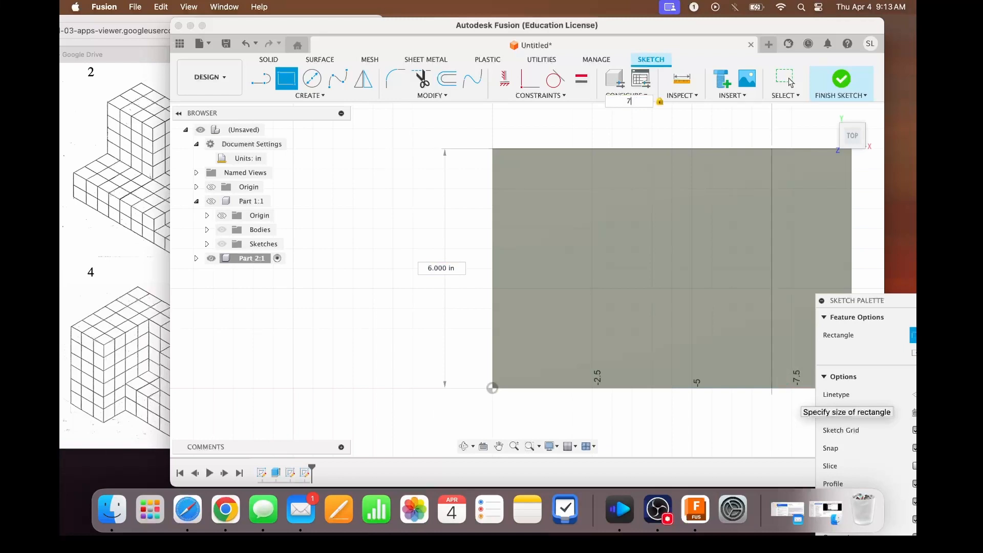
pyautogui.press('Return')
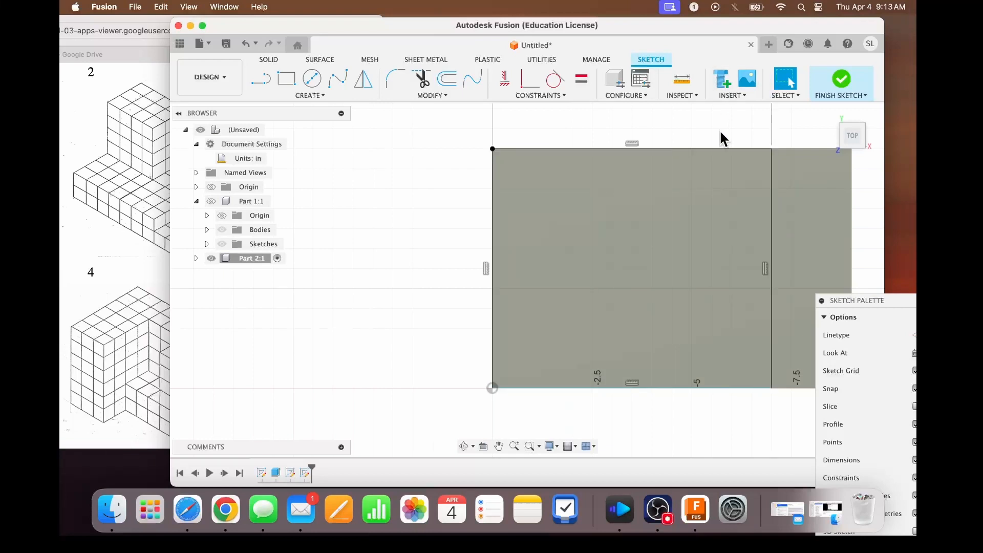
# - Extrude only the 7 x 6 in profile 1 in upward, joined to the base slab
pyautogui.press('e')
pyautogui.click(634, 192)
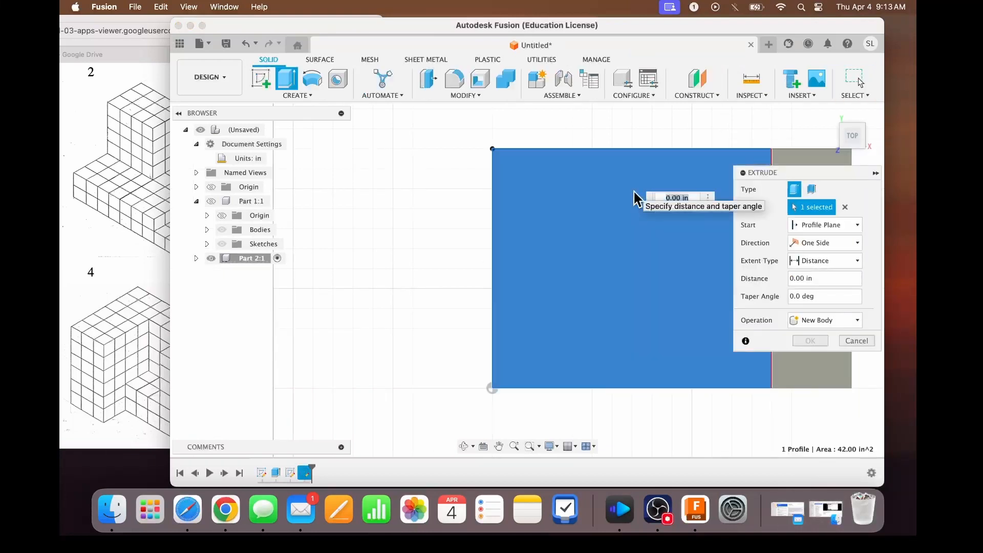
pyautogui.click(830, 113)
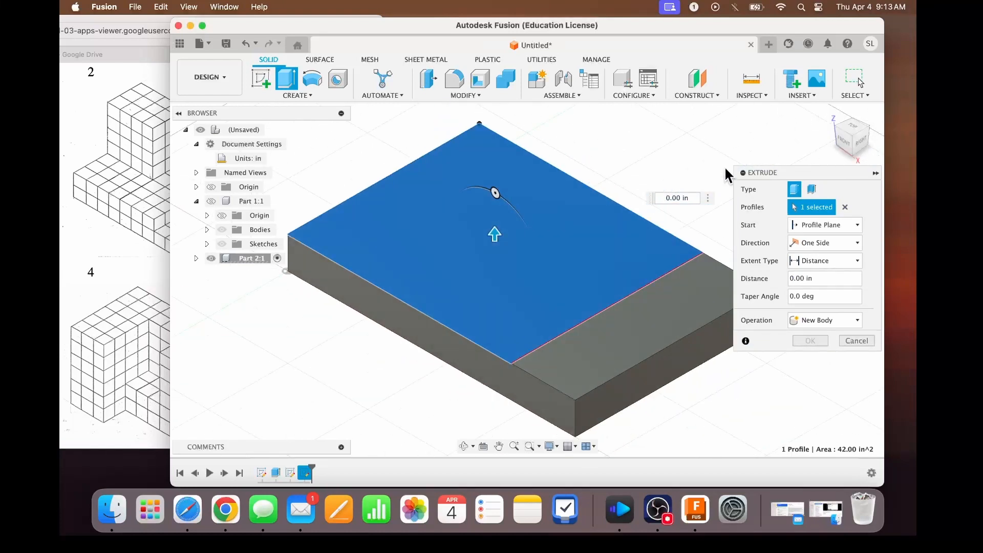
pyautogui.click(647, 324)
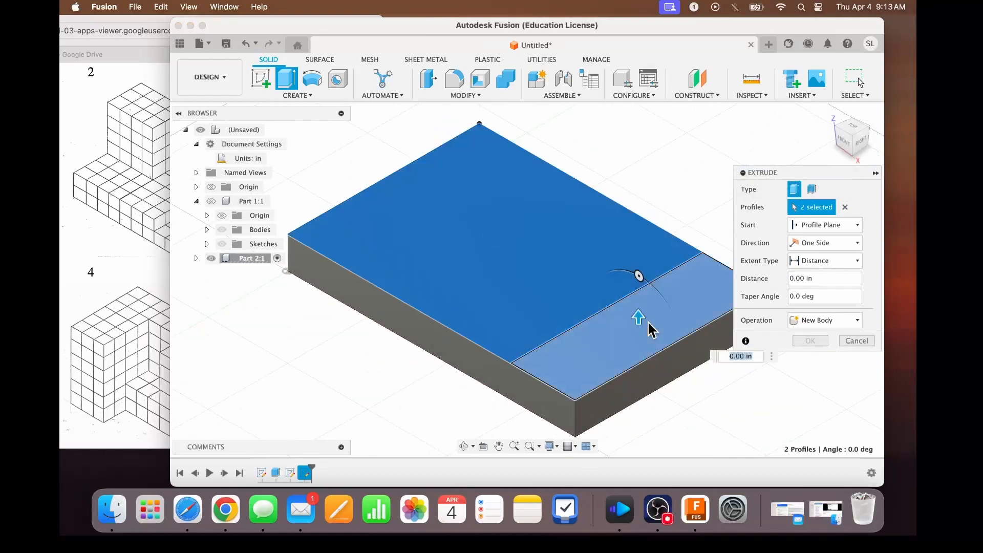
pyautogui.click(589, 294)
pyautogui.click(597, 333)
pyautogui.click(574, 306)
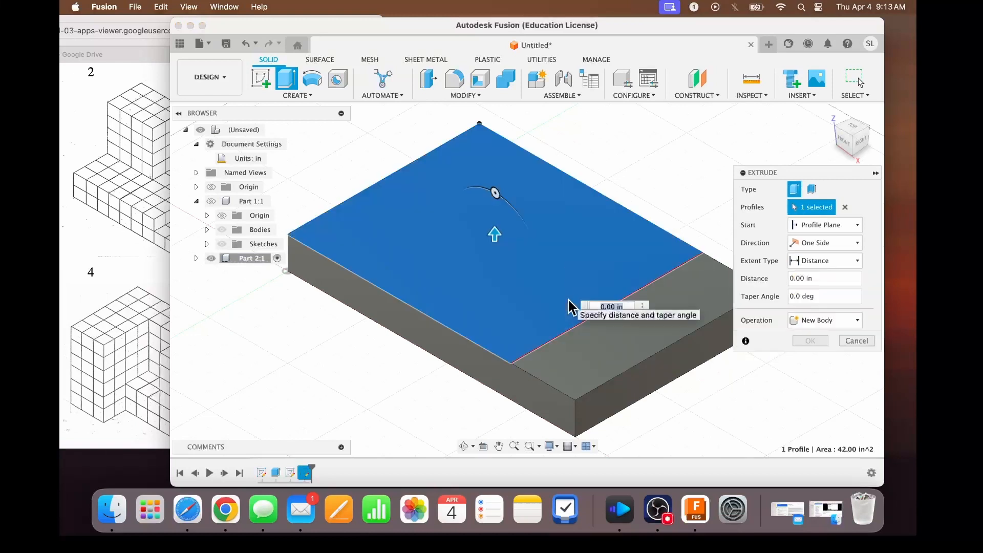
pyautogui.write('1')
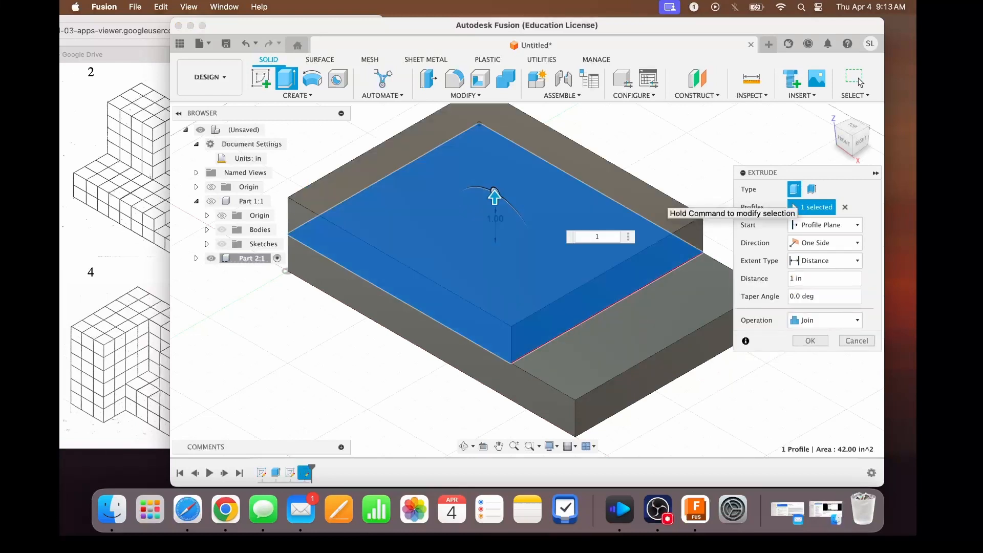
pyautogui.press('Return')
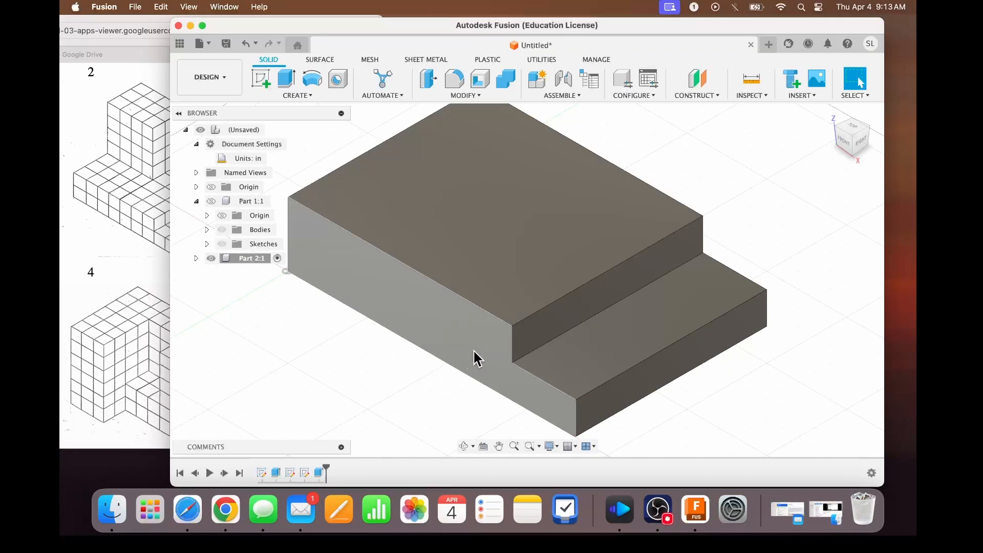
# - Check the tower in drawing 2 and start a sketch on the top face of the raised step
pyautogui.moveTo(426, 20); pyautogui.dragTo(509, 25)
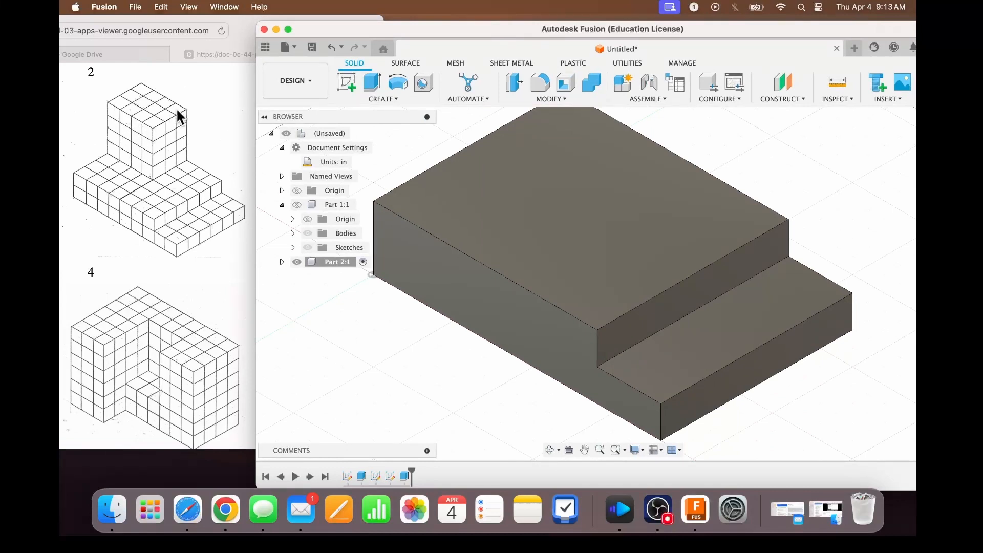
pyautogui.scroll(2, 495, 182)
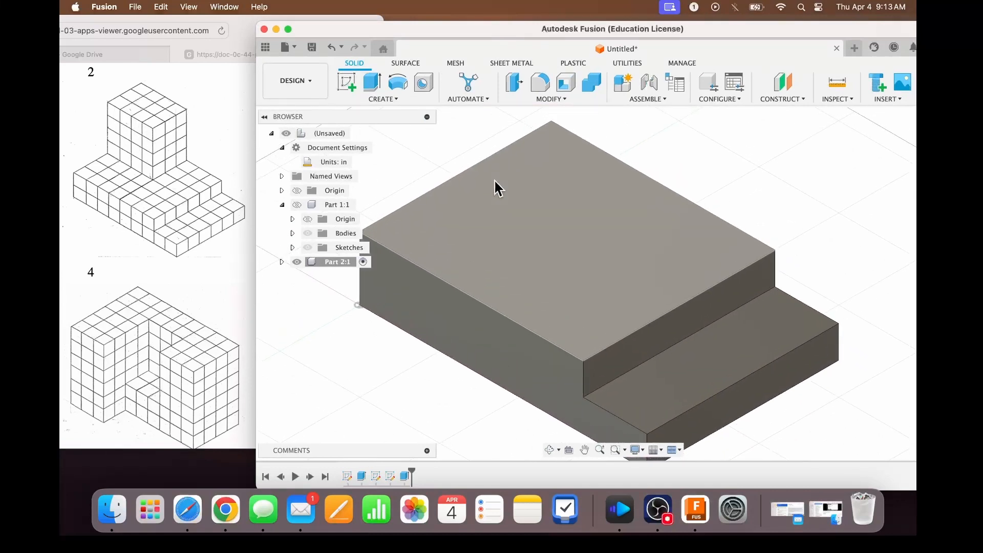
pyautogui.click(347, 82)
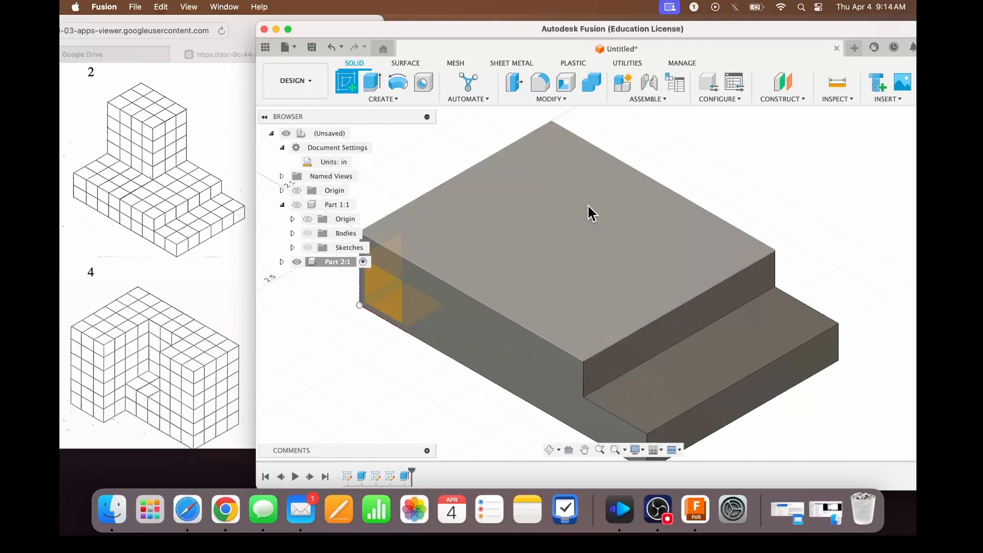
pyautogui.click(558, 189)
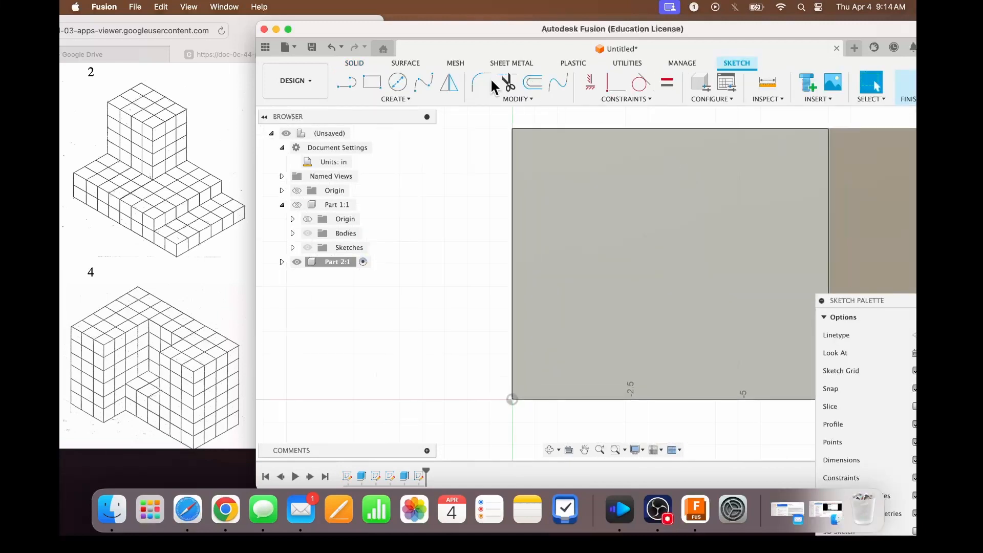
# - Sketch a two-point rectangle from the raised step's back corner above the origin, 4 in along X and 3 in along Y
pyautogui.click(372, 83)
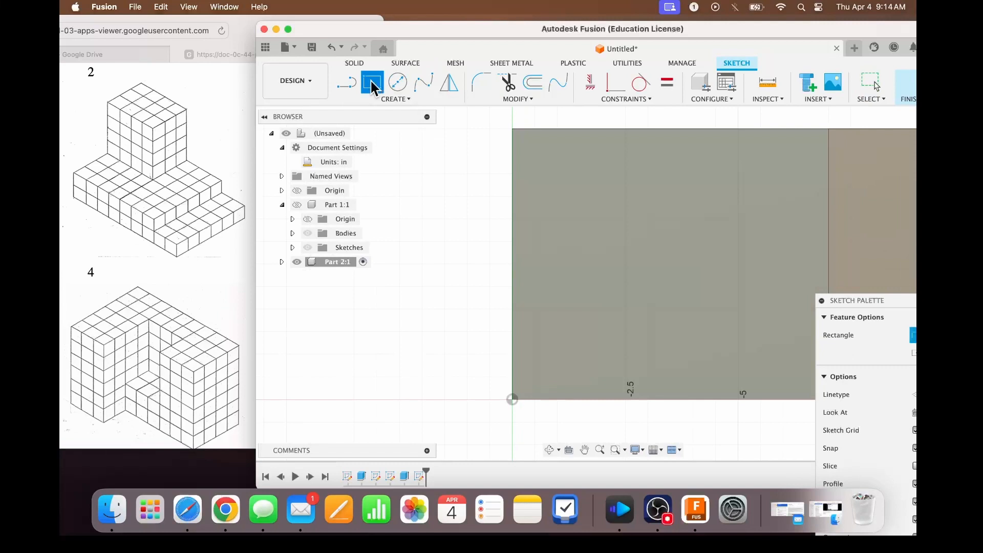
pyautogui.click(514, 128)
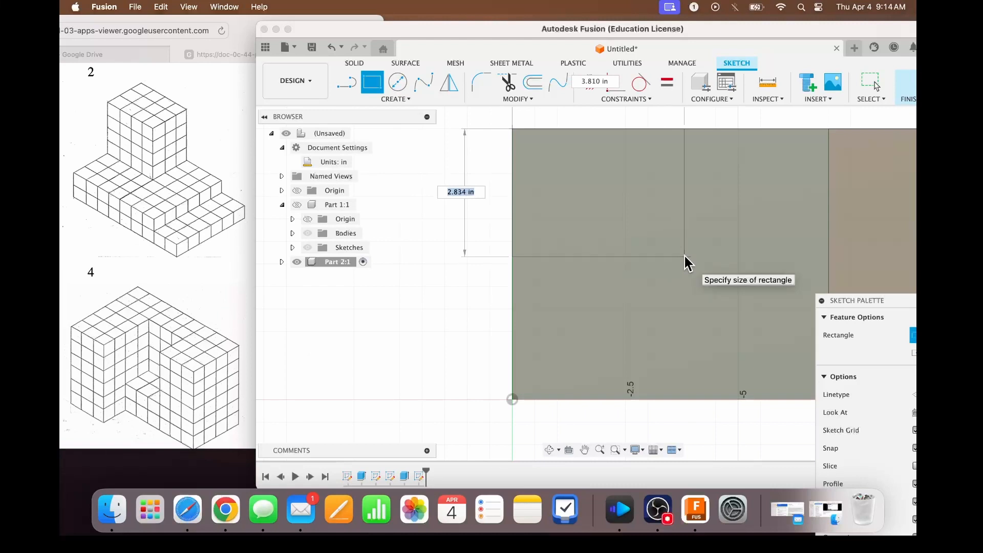
pyautogui.write('3')
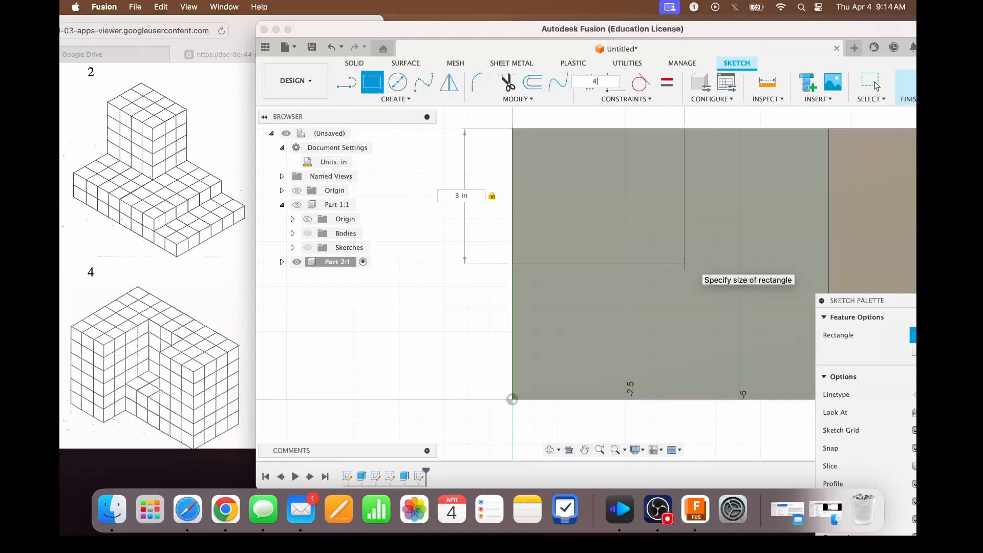
pyautogui.press('Tab')
pyautogui.press('Return')
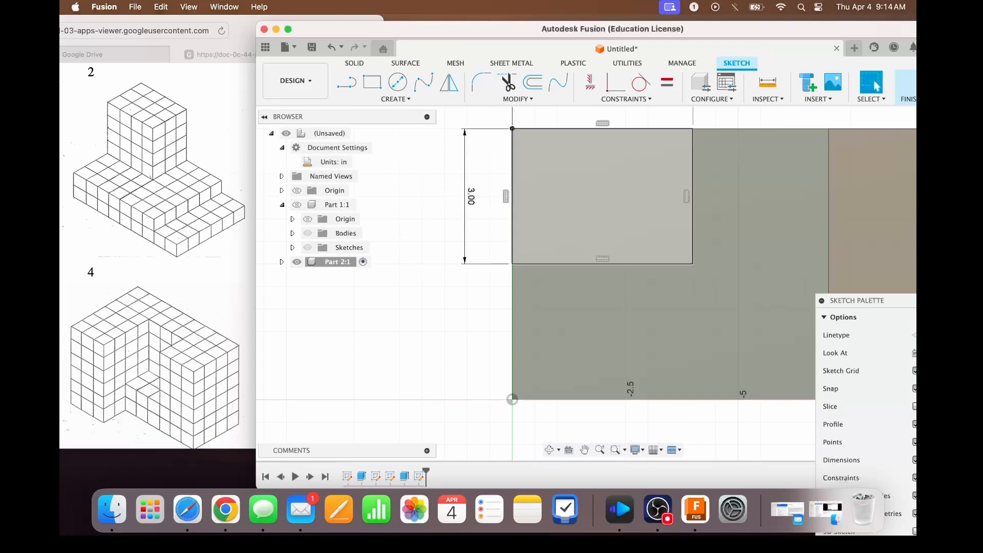
# - Extrude the 4 x 3 in rectangle on the raised step 4 in upward to form the tower
pyautogui.press('e')
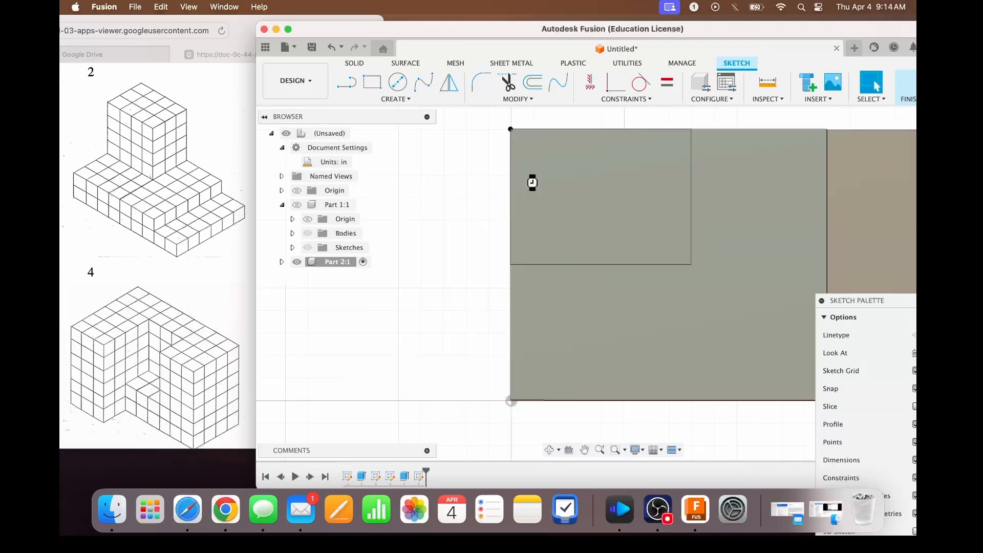
pyautogui.click(550, 186)
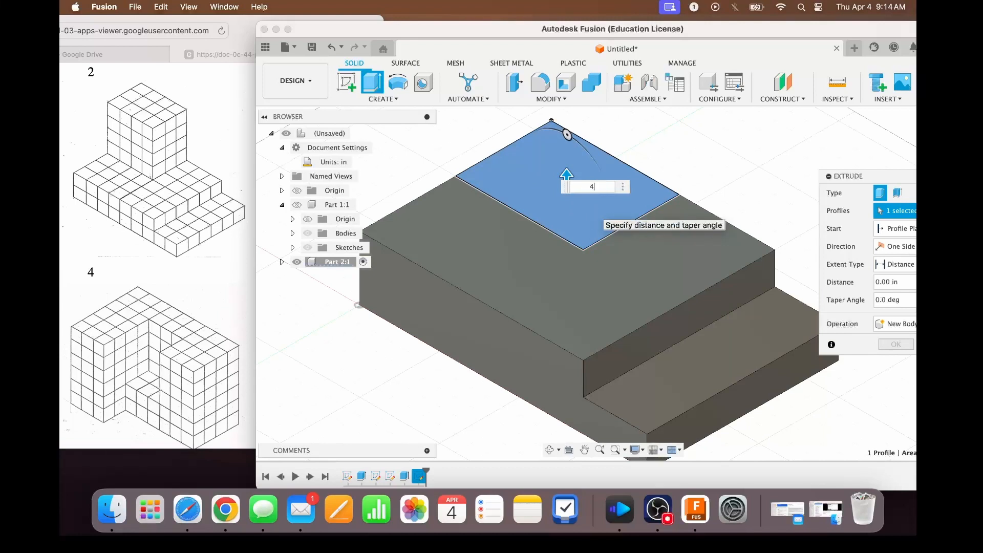
pyautogui.press('Return')
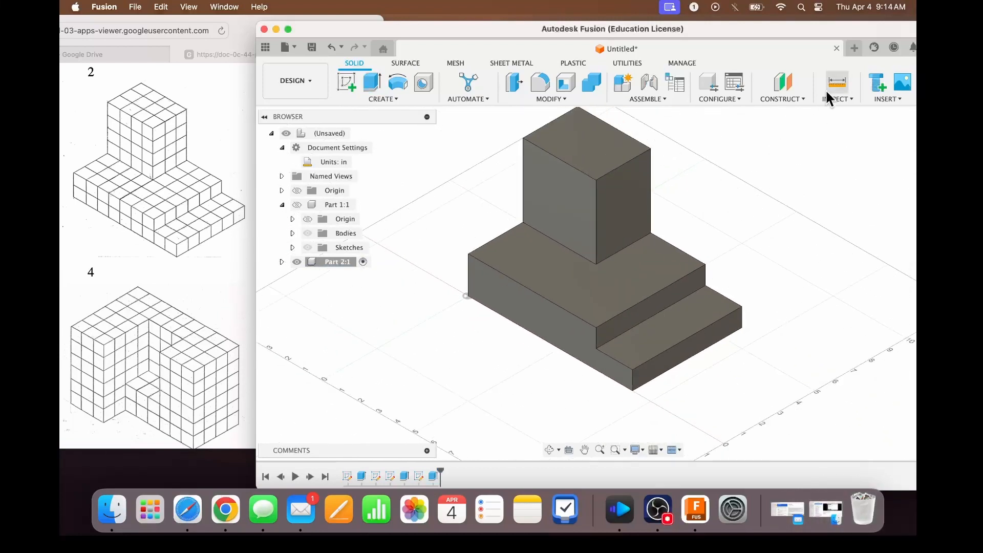
# - Return to the home view and reposition the modeling window beside drawing 2 to compare the block with it
pyautogui.moveTo(817, 34); pyautogui.dragTo(717, 37)
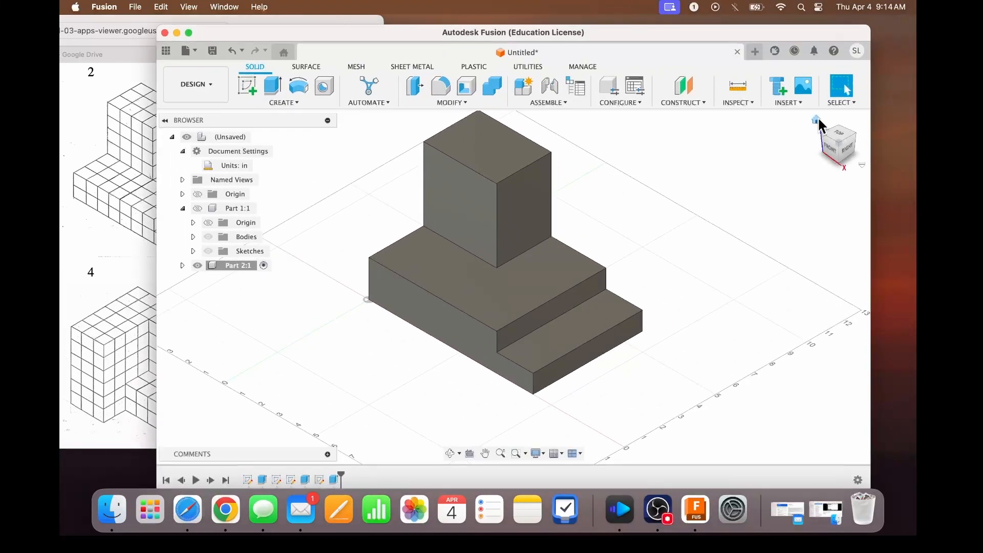
pyautogui.click(818, 121)
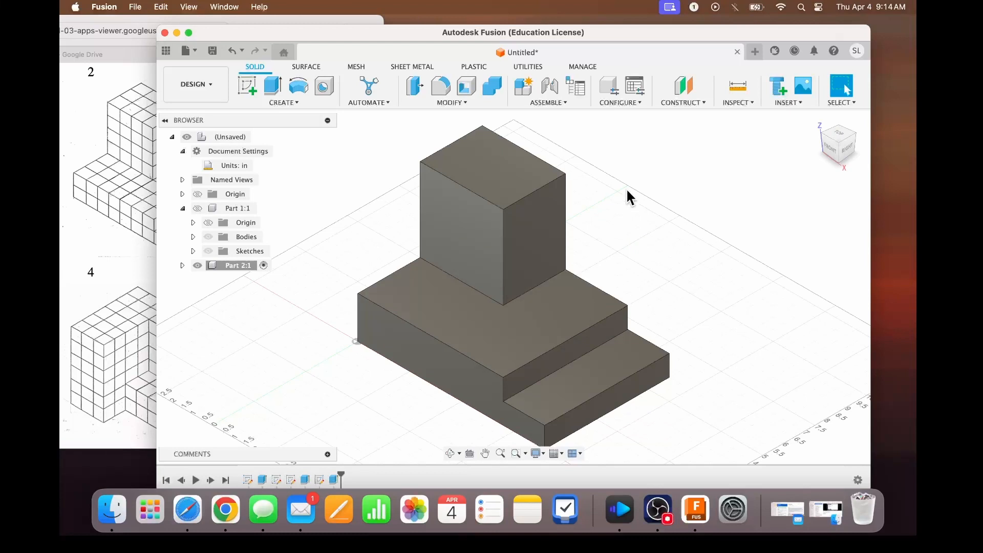
pyautogui.moveTo(623, 32); pyautogui.dragTo(681, 7)
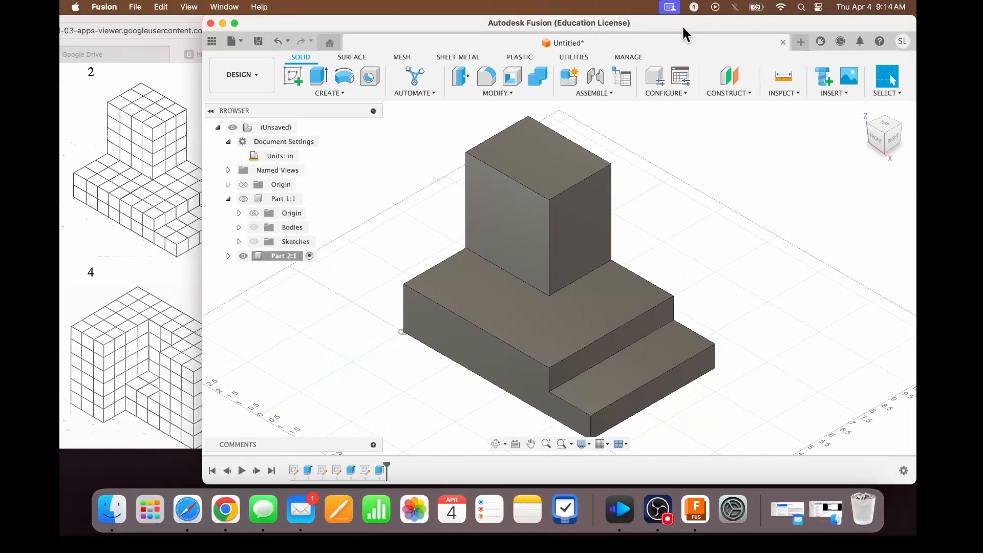
pyautogui.moveTo(667, 27); pyautogui.dragTo(708, 40)
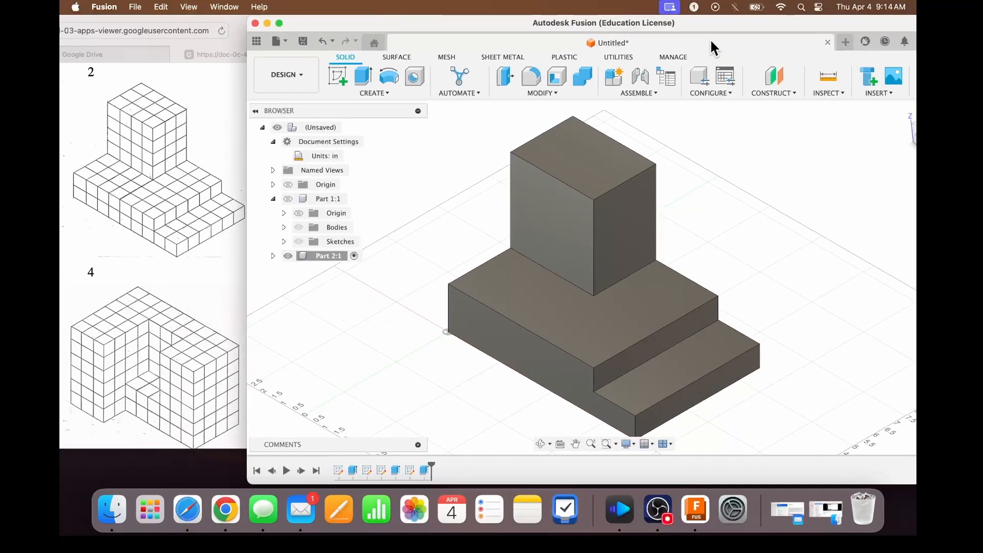
pyautogui.moveTo(713, 41); pyautogui.dragTo(698, 38)
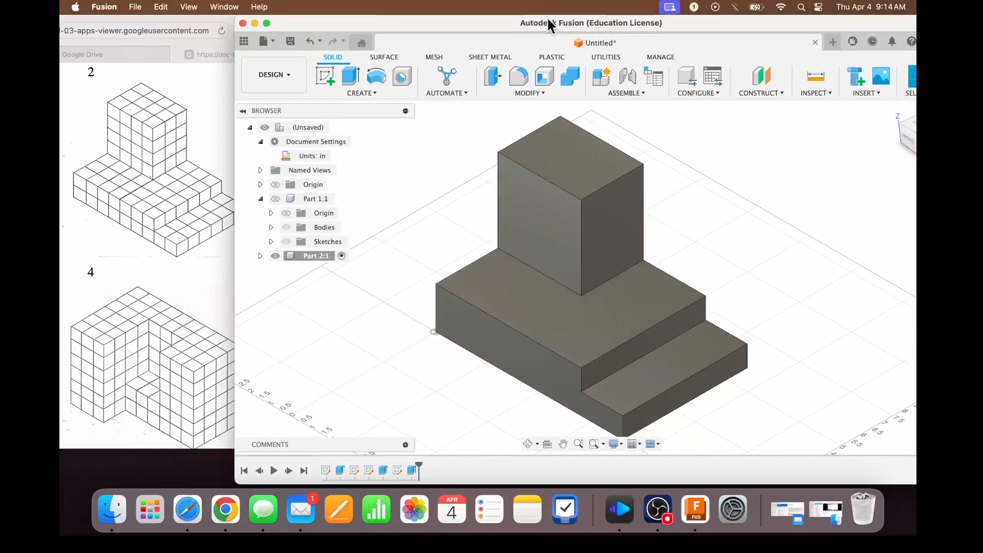
pyautogui.moveTo(776, 18); pyautogui.dragTo(774, 18)
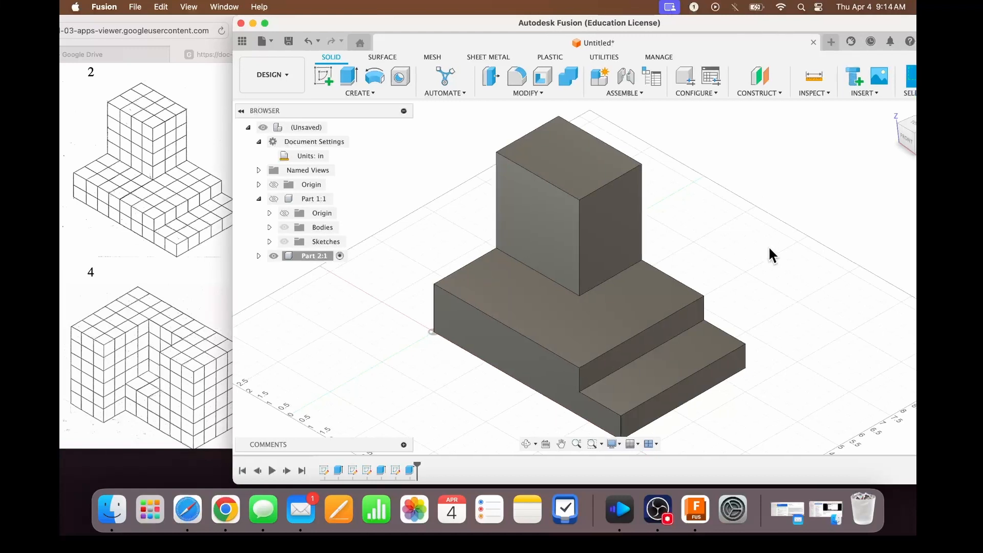
pyautogui.click(659, 509)
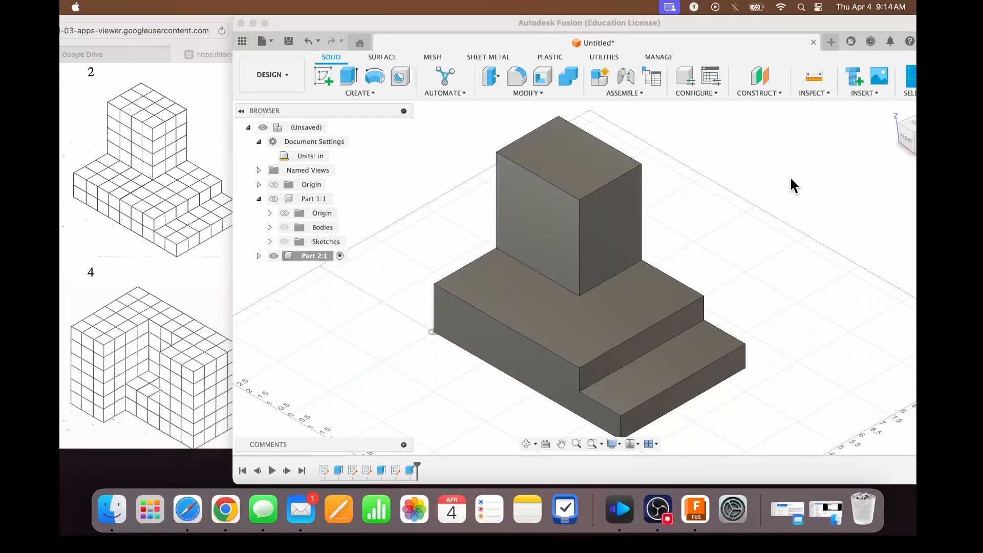